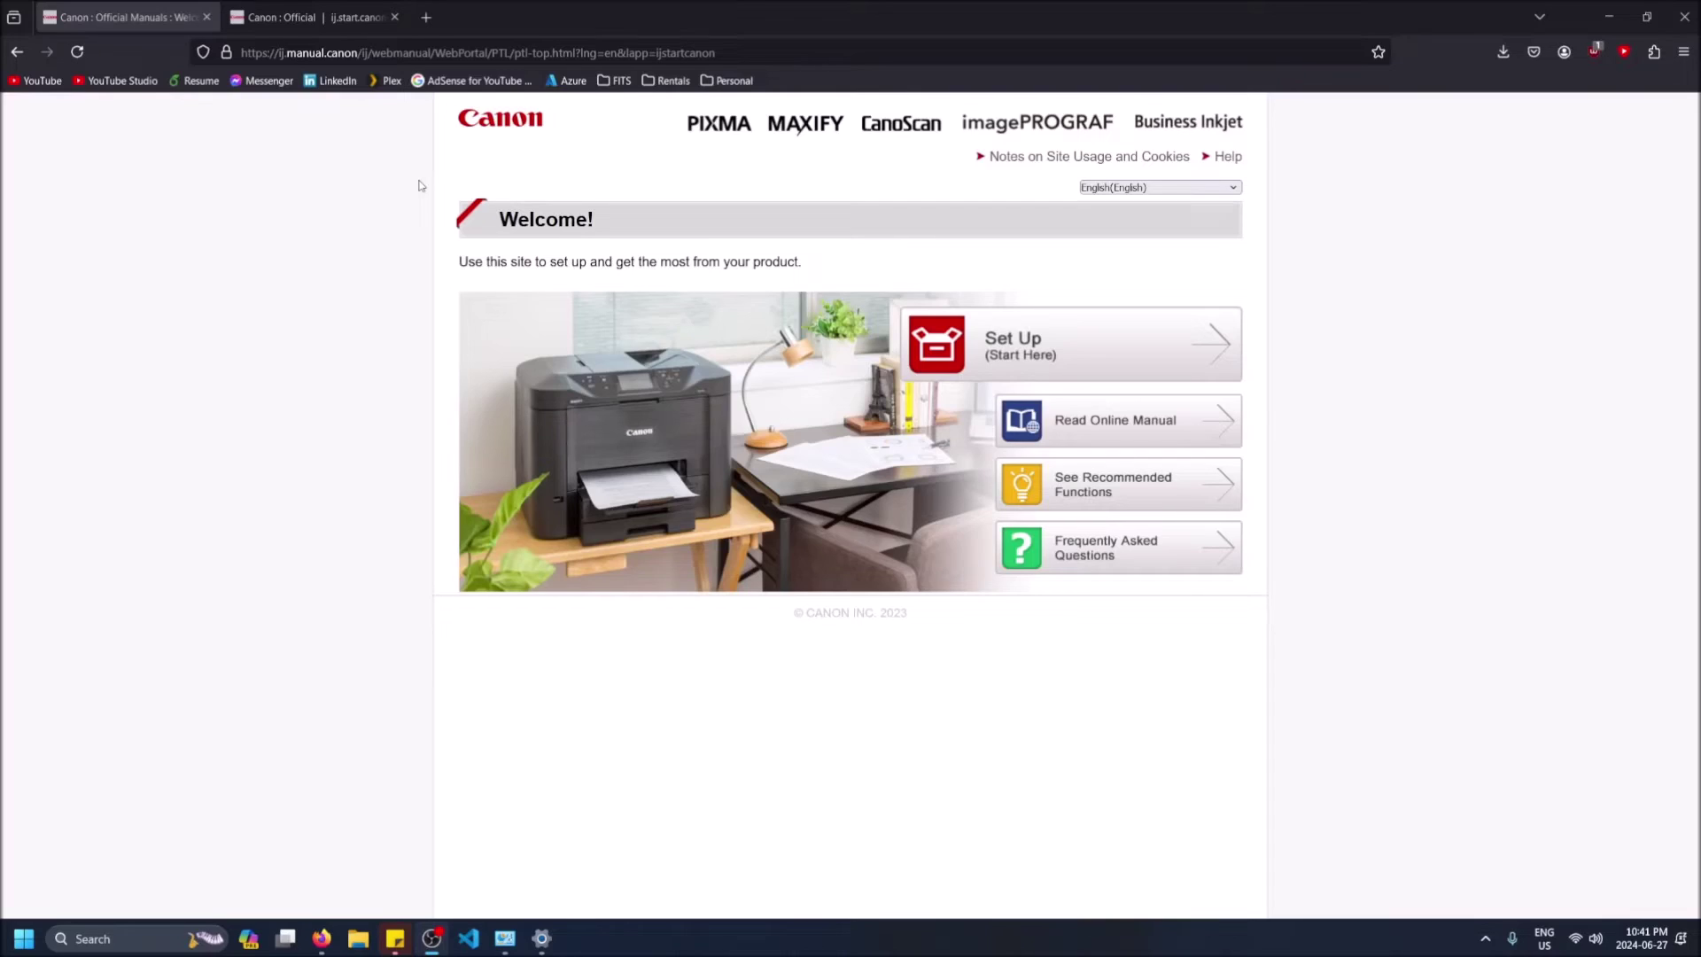
left_click(426, 17)
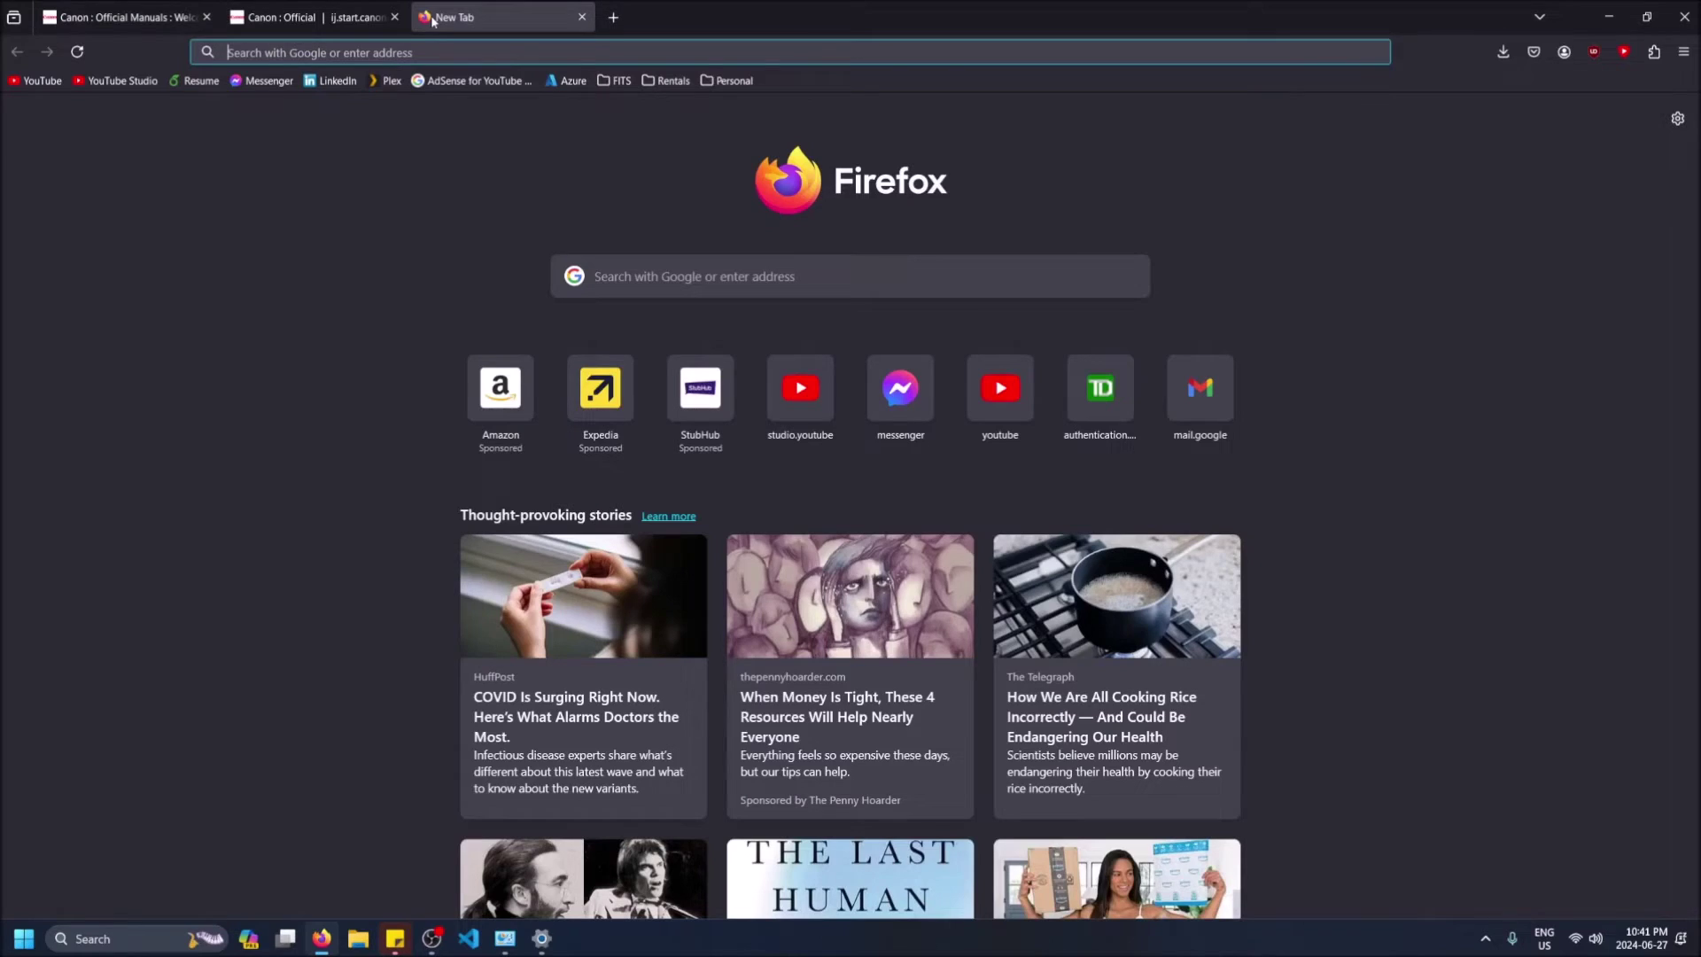
type("https")
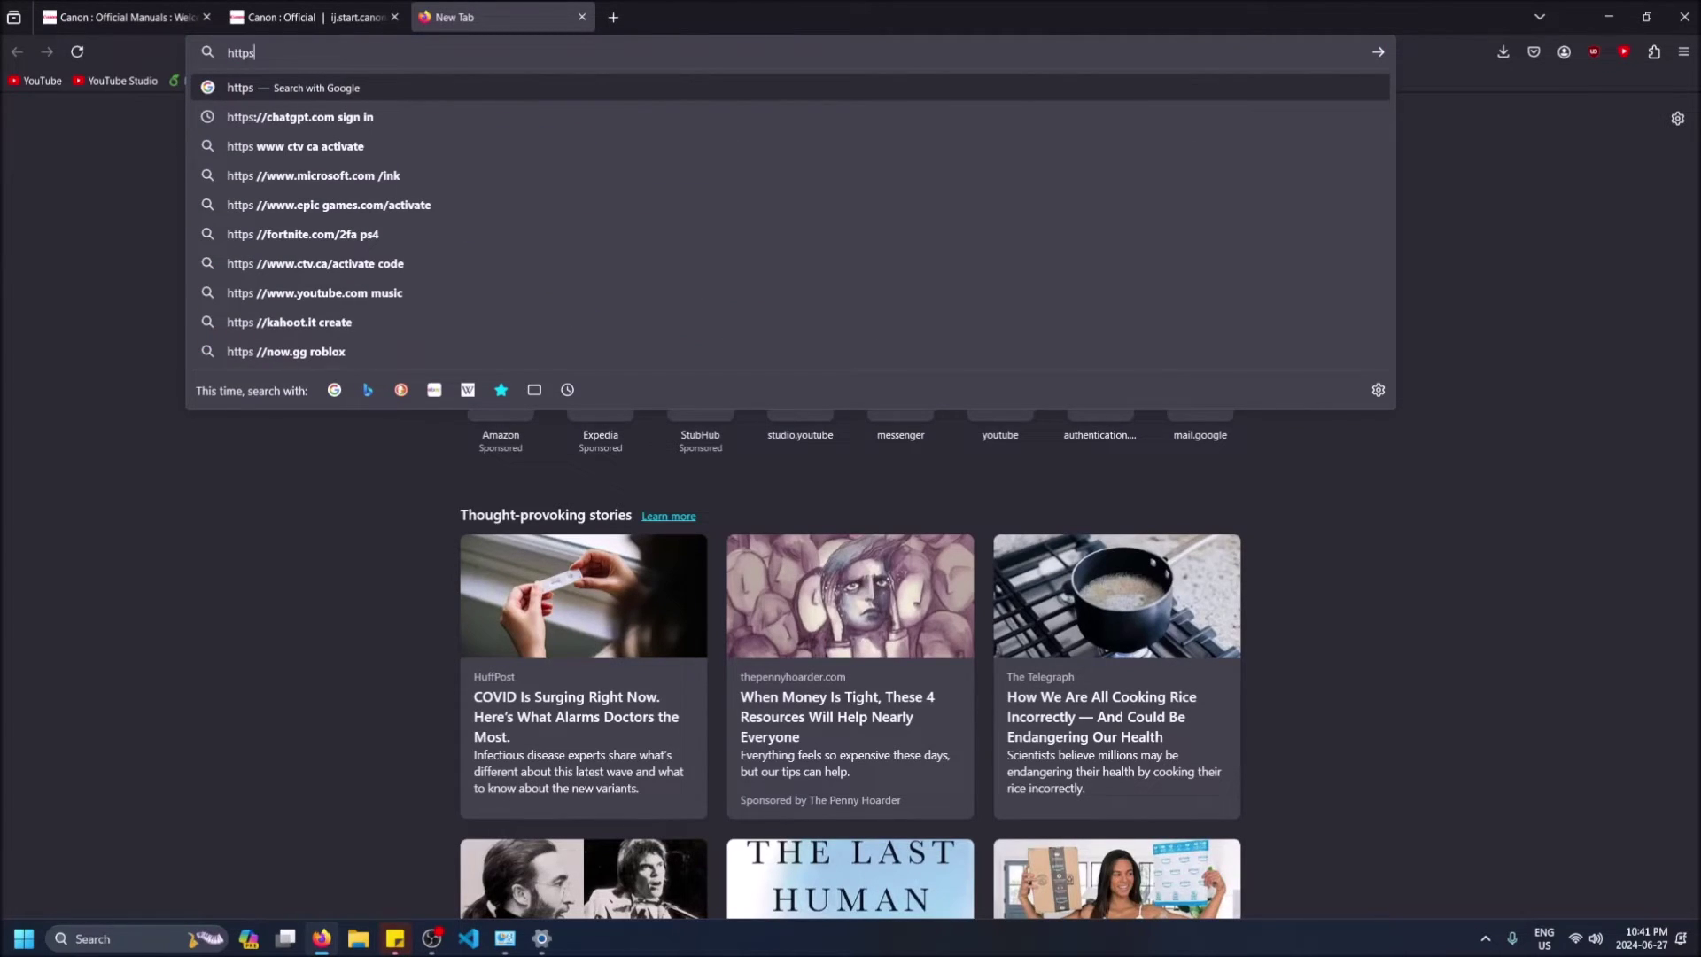
type("://")
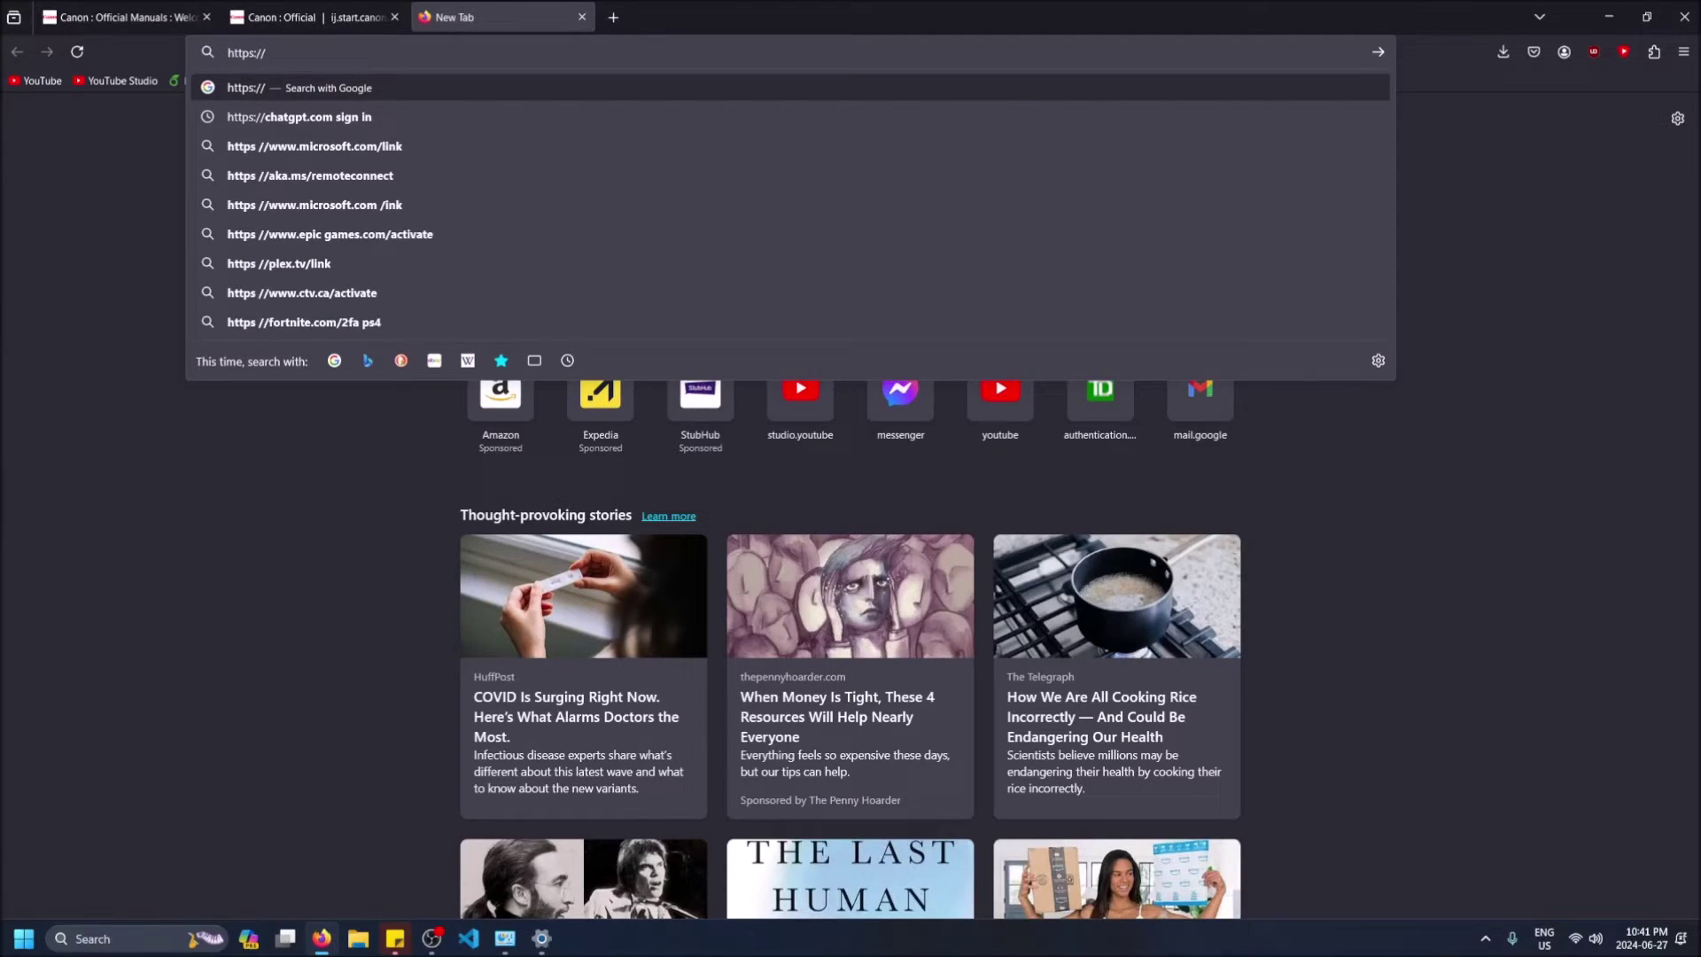
type("ij.star")
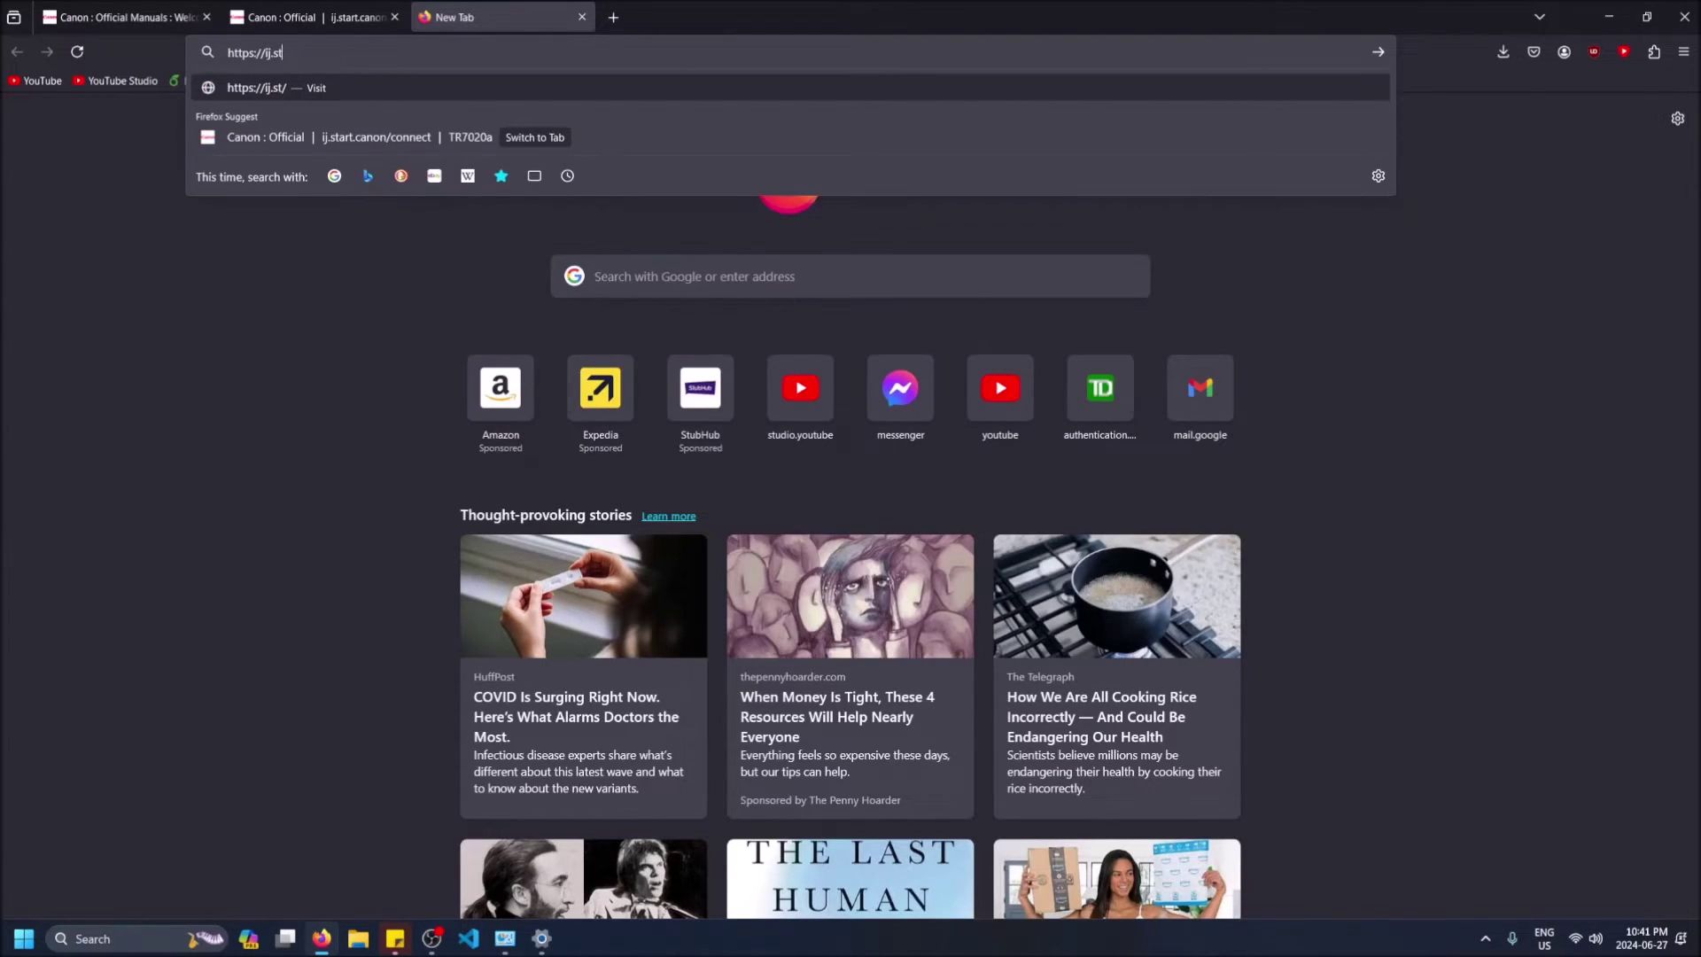
type("t.canon")
key("Return")
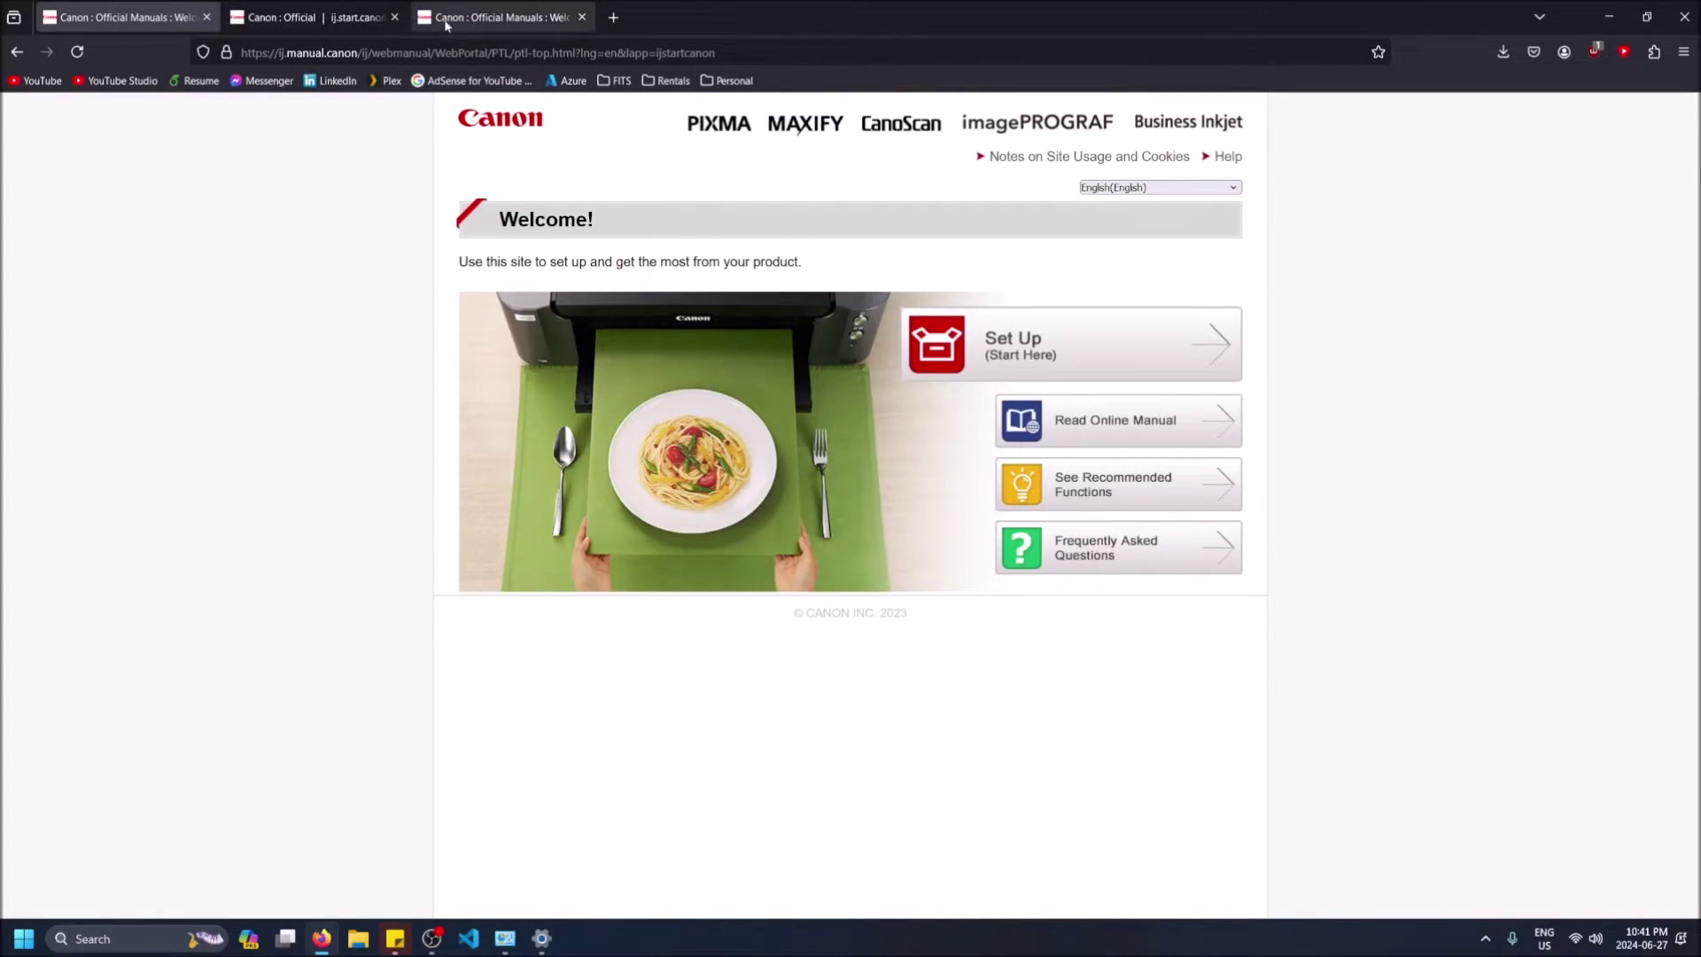
left_click(207, 18)
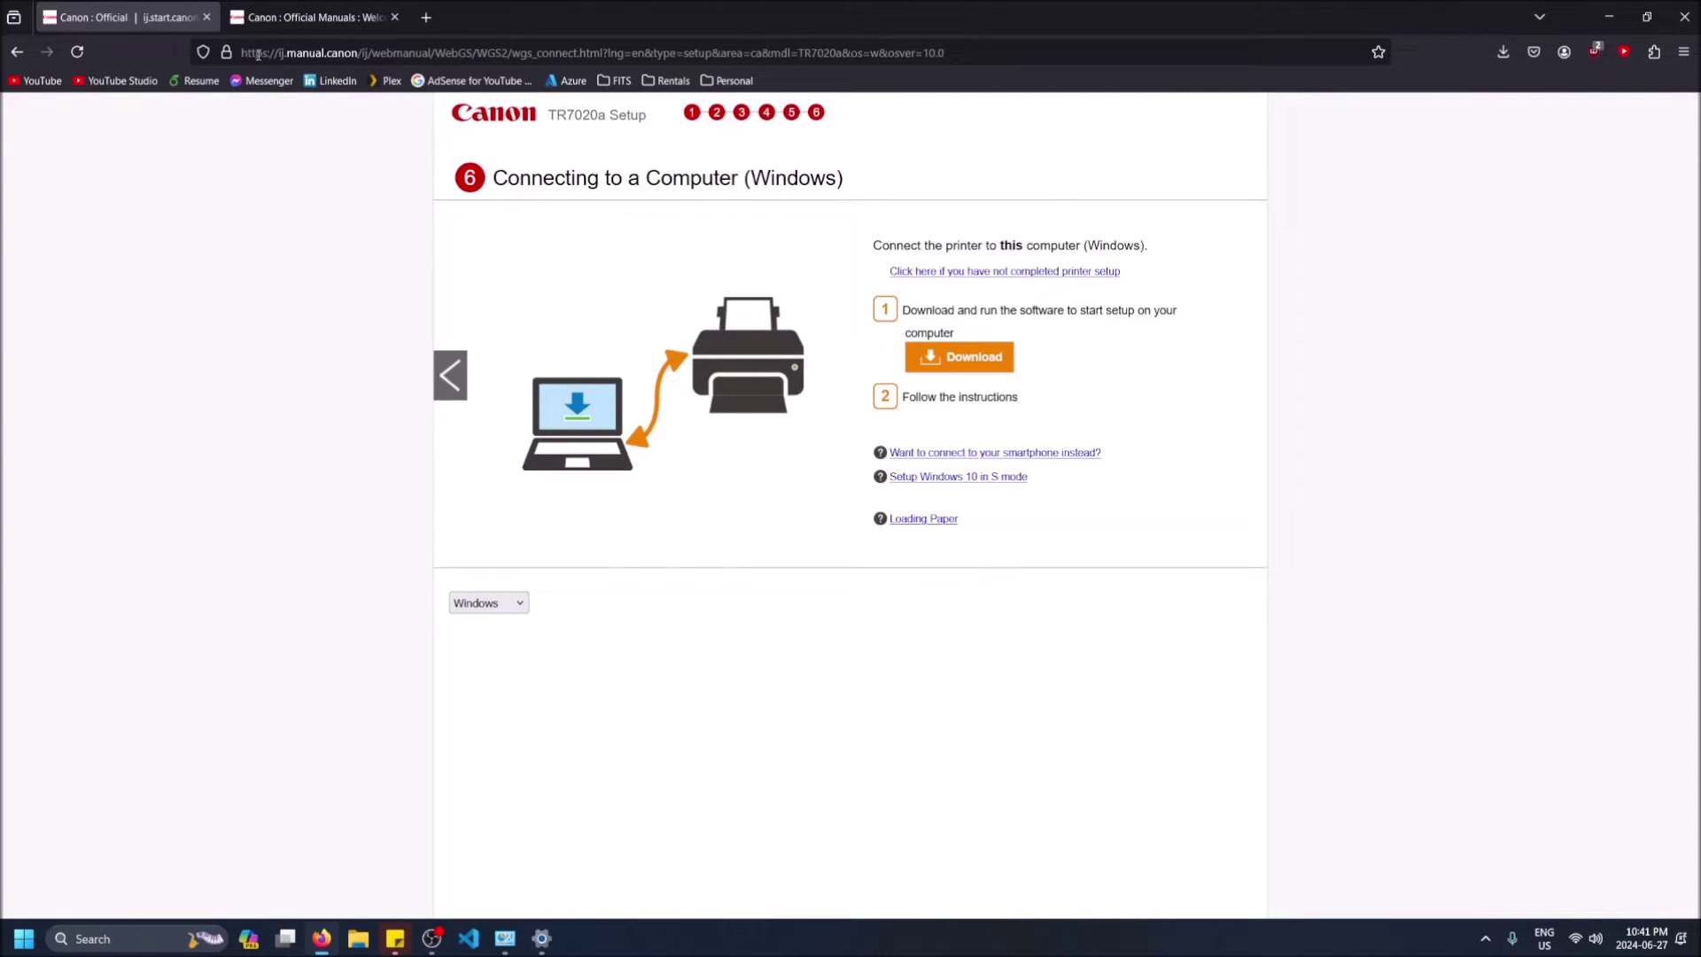
left_click(306, 18)
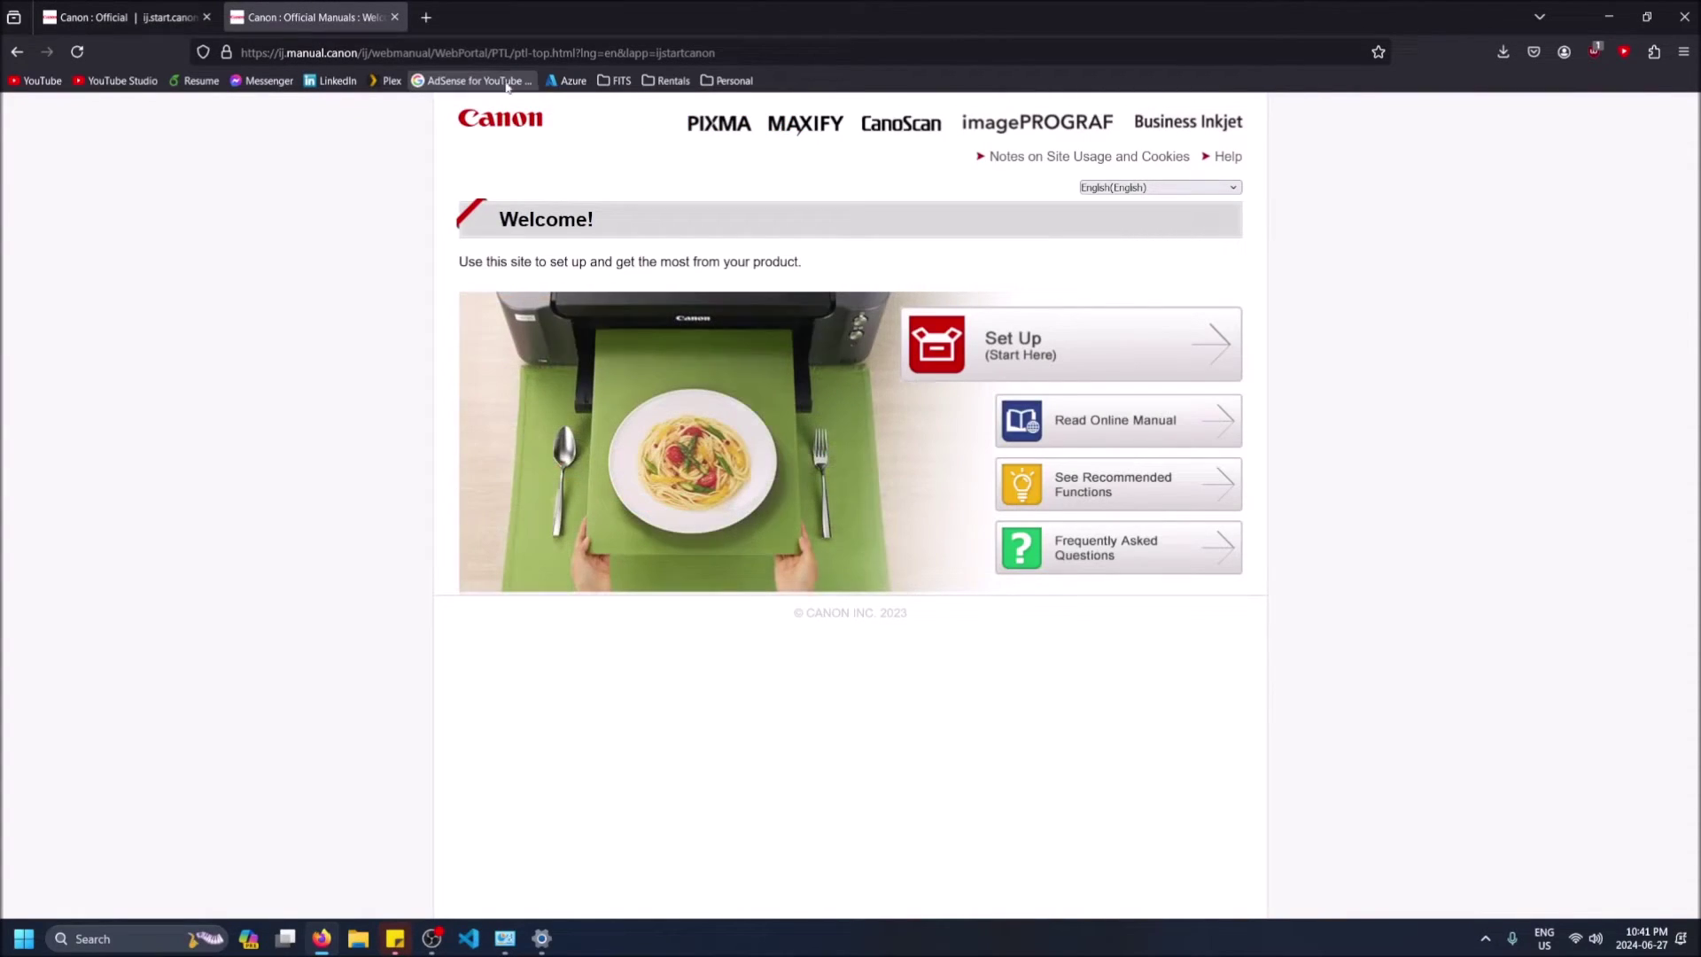
- Open the Set Up link in a new tab, close the old TR7020a setup tab and switch to it
right_click(1004, 349)
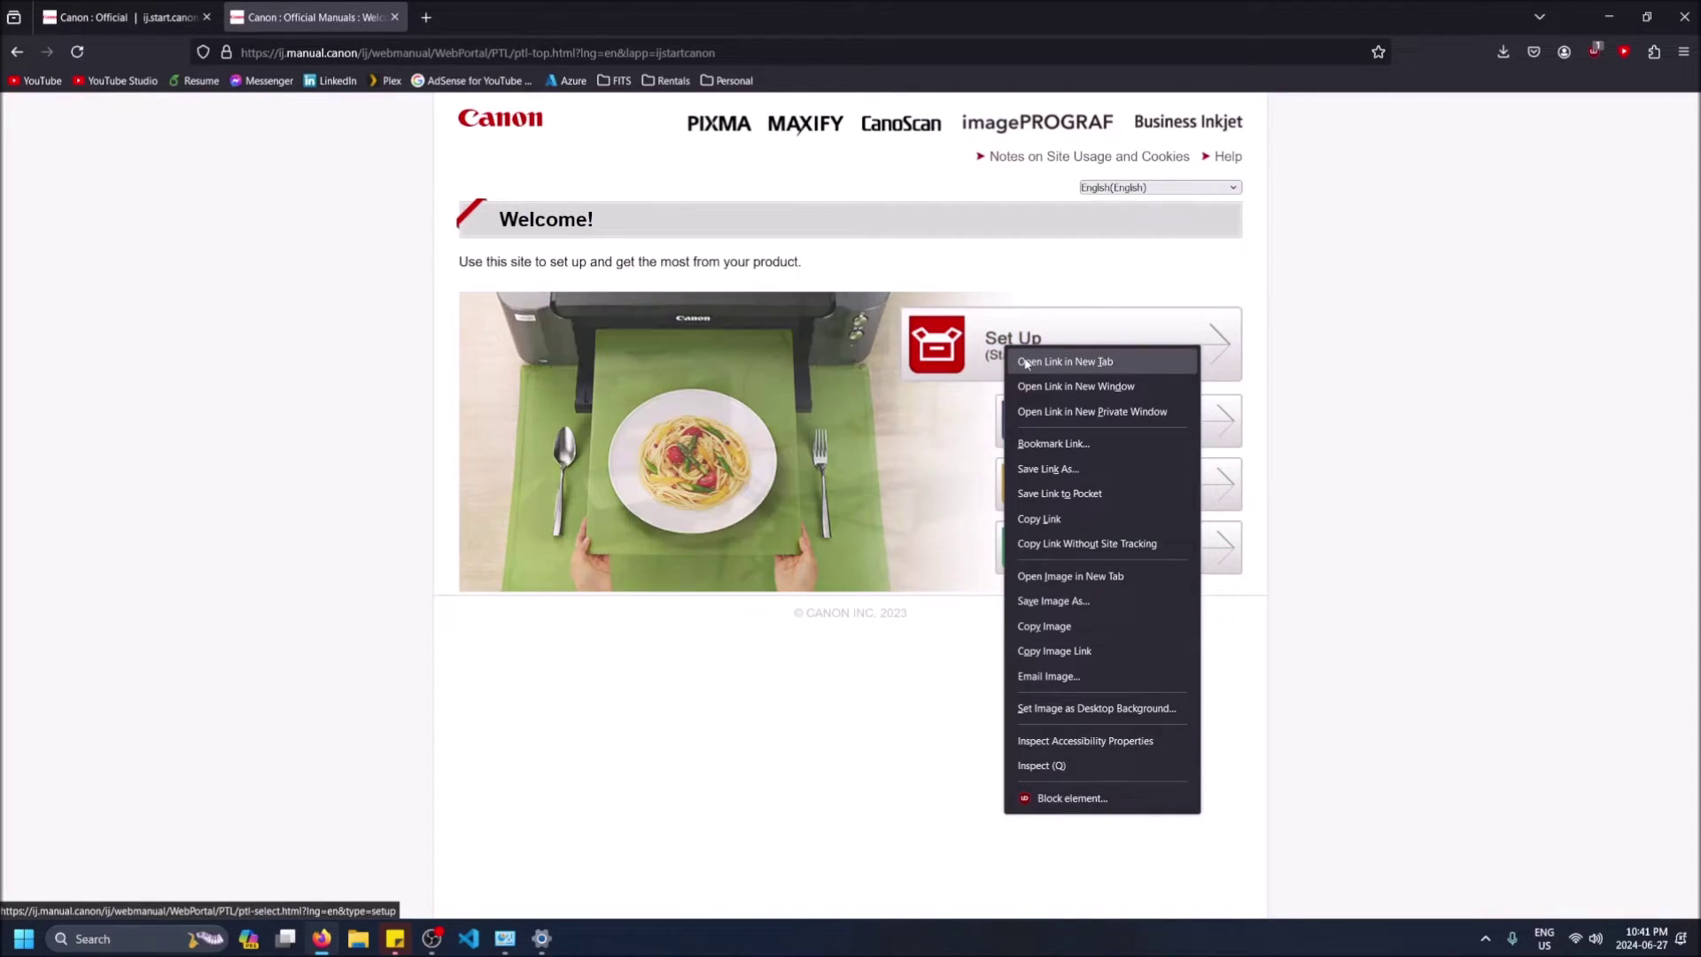
left_click(1065, 362)
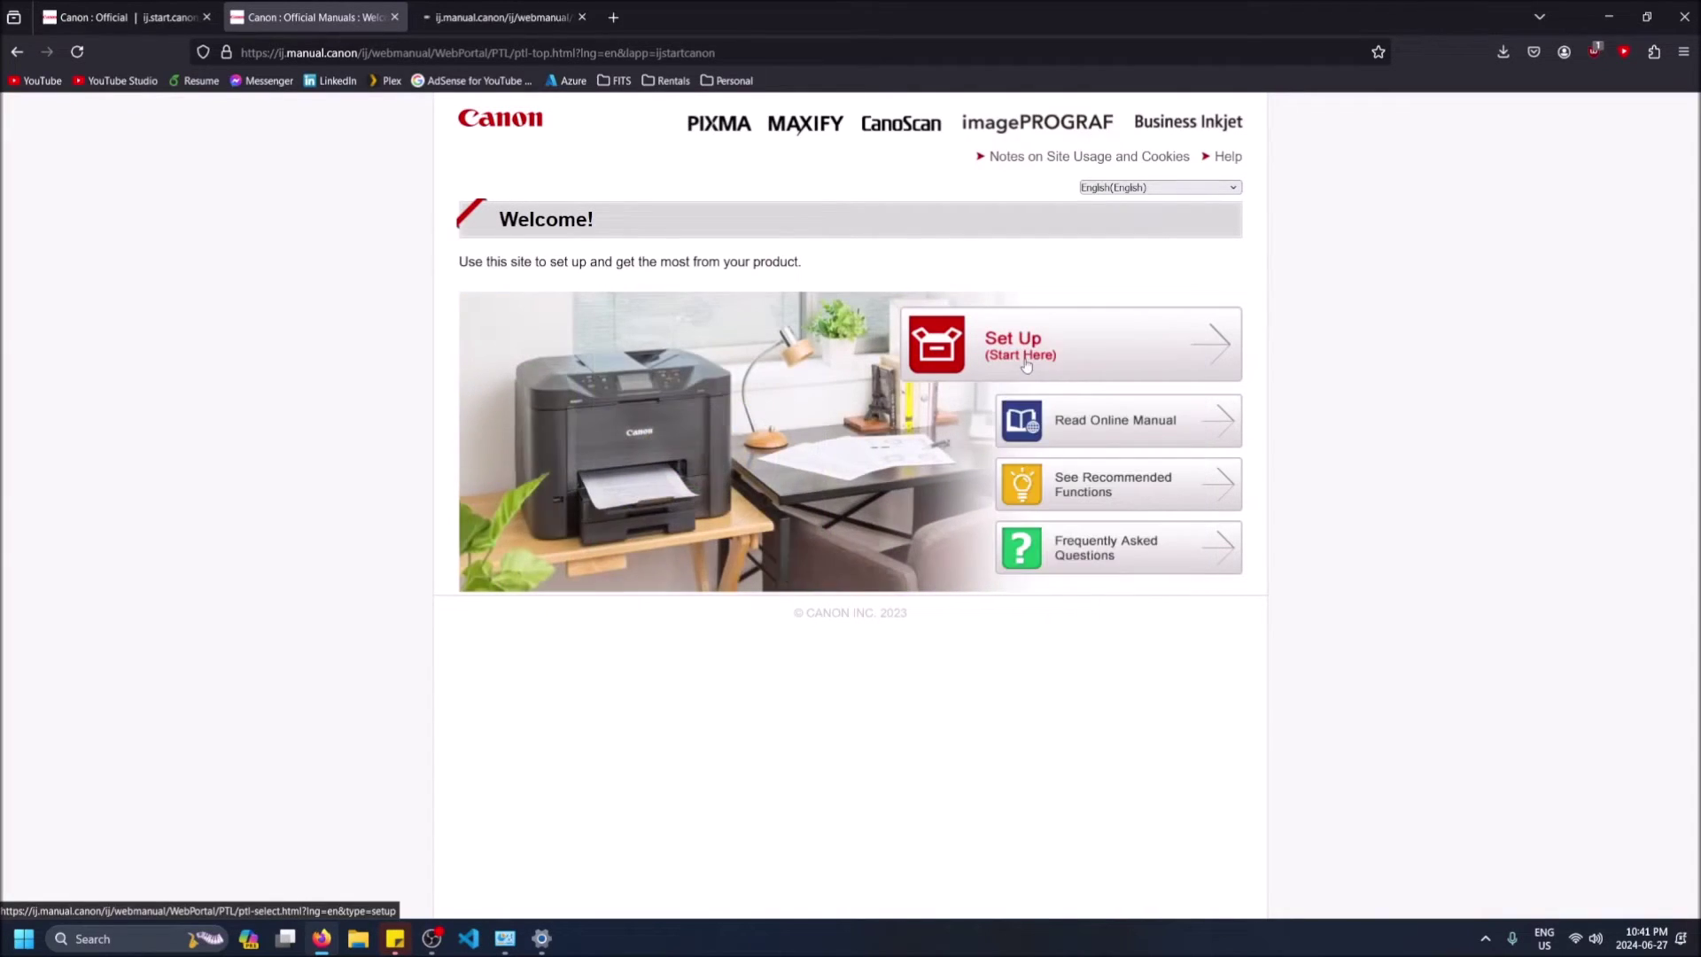
left_click(206, 16)
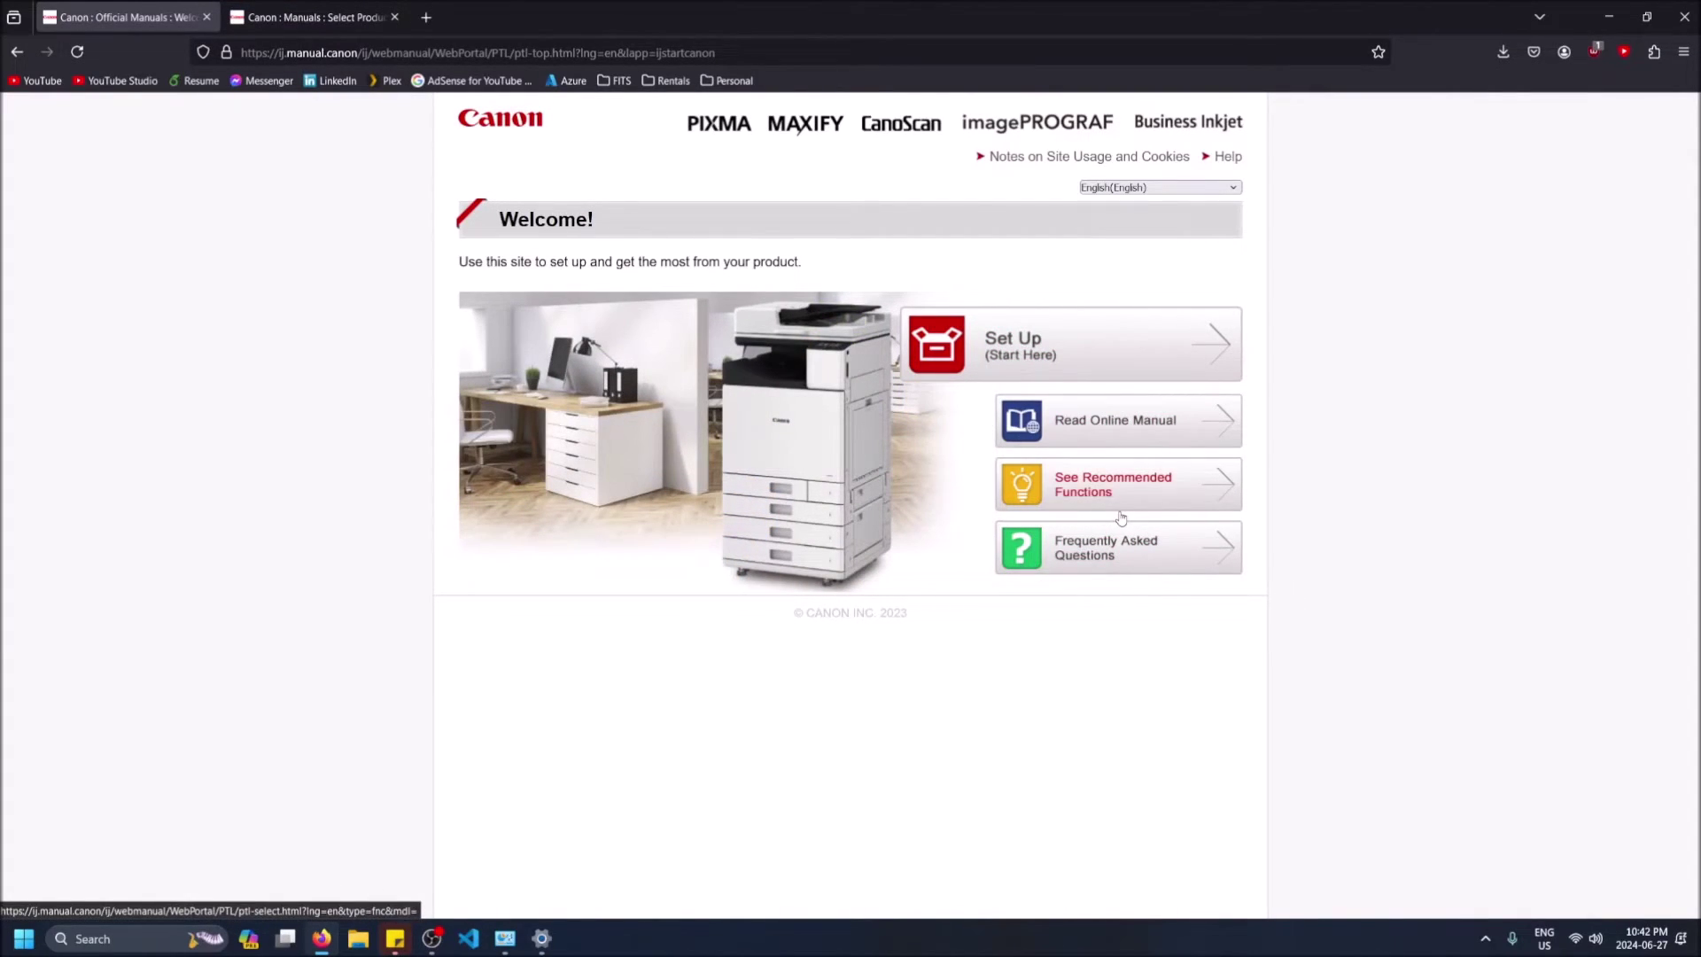
left_click(325, 7)
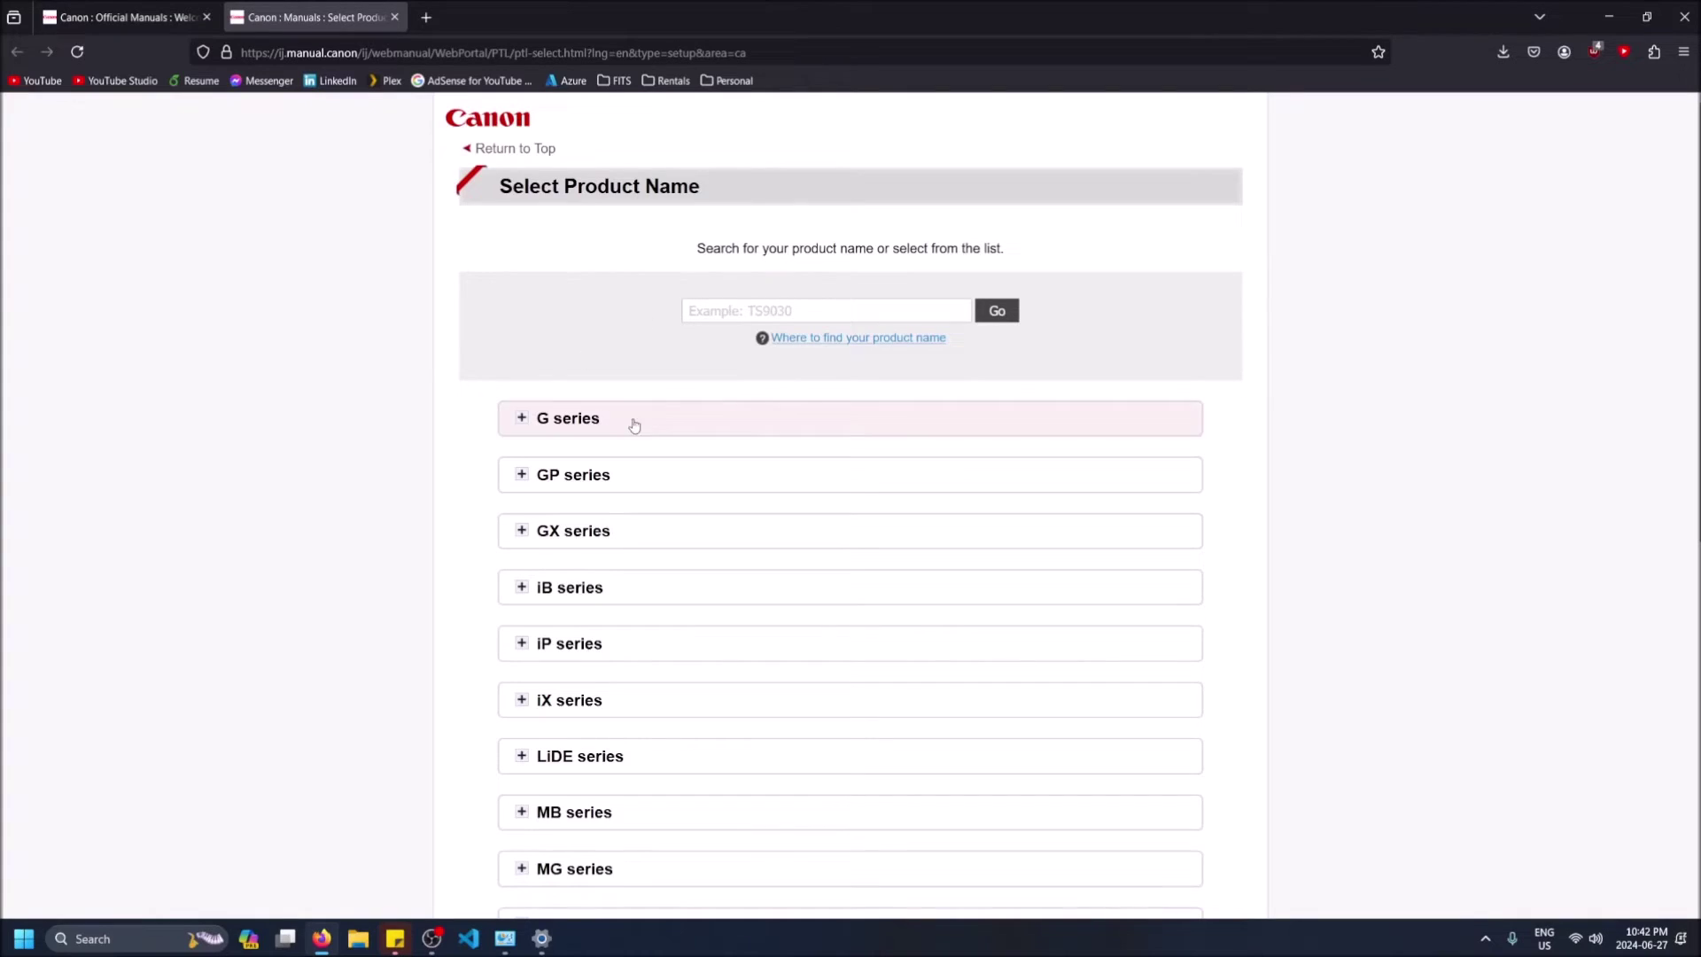
- Search the product list for 'TR702', select TR7020a and open its Setup page
left_click(719, 310)
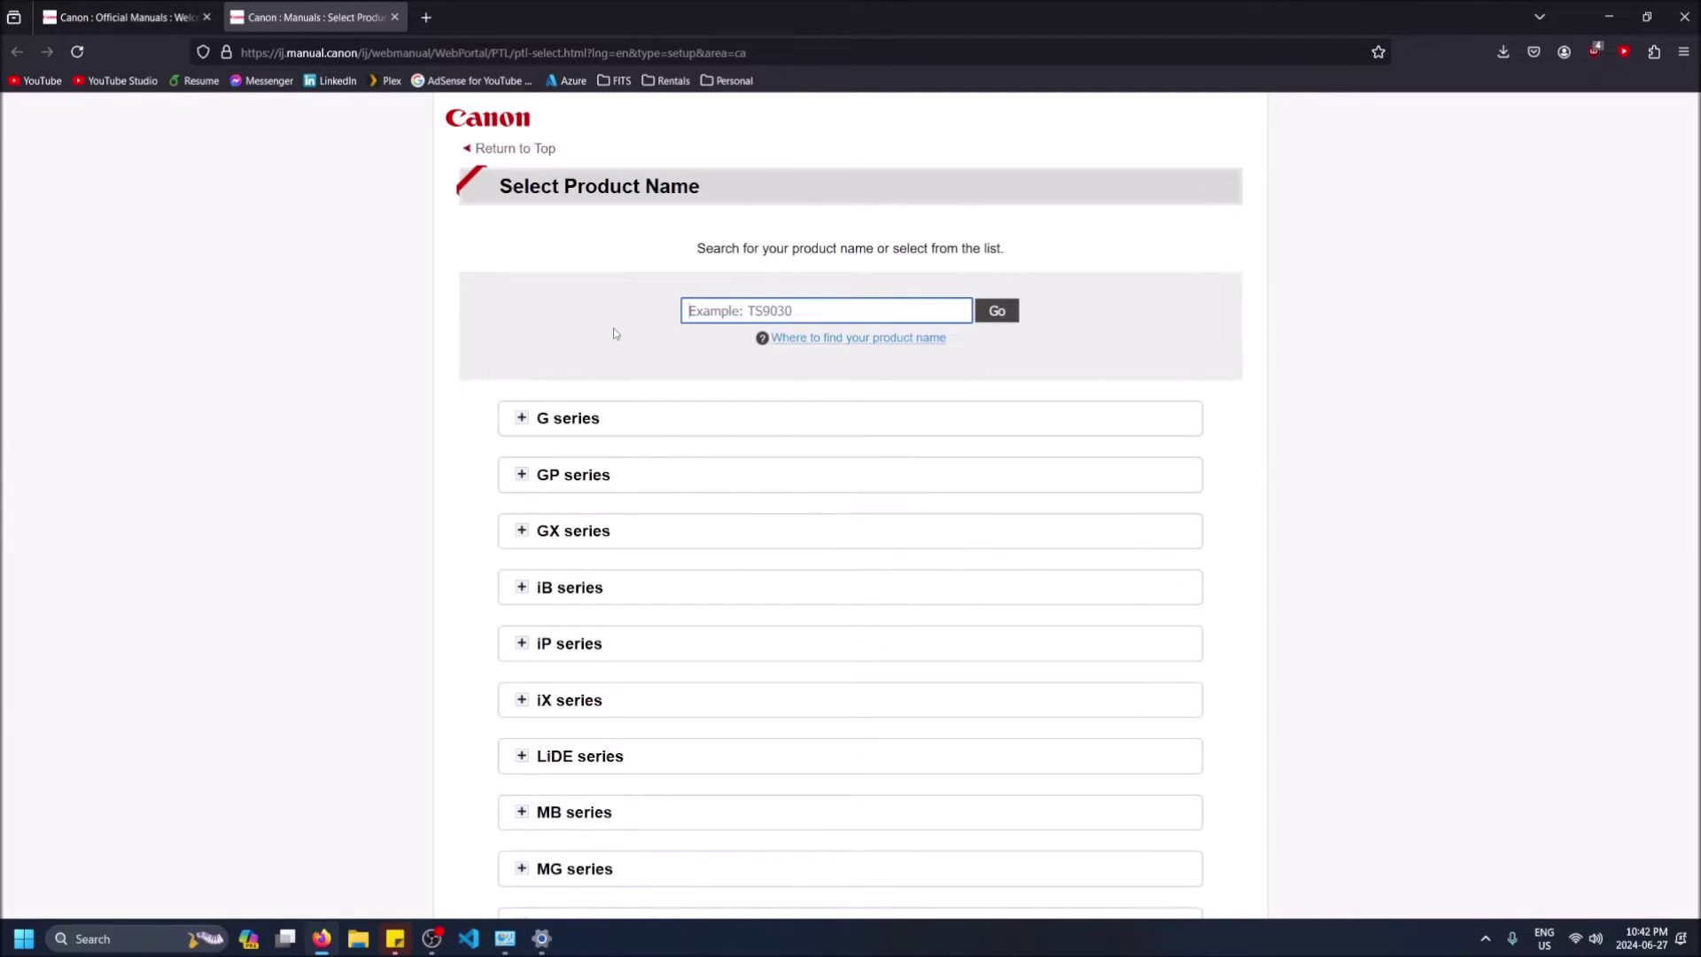
type("TR")
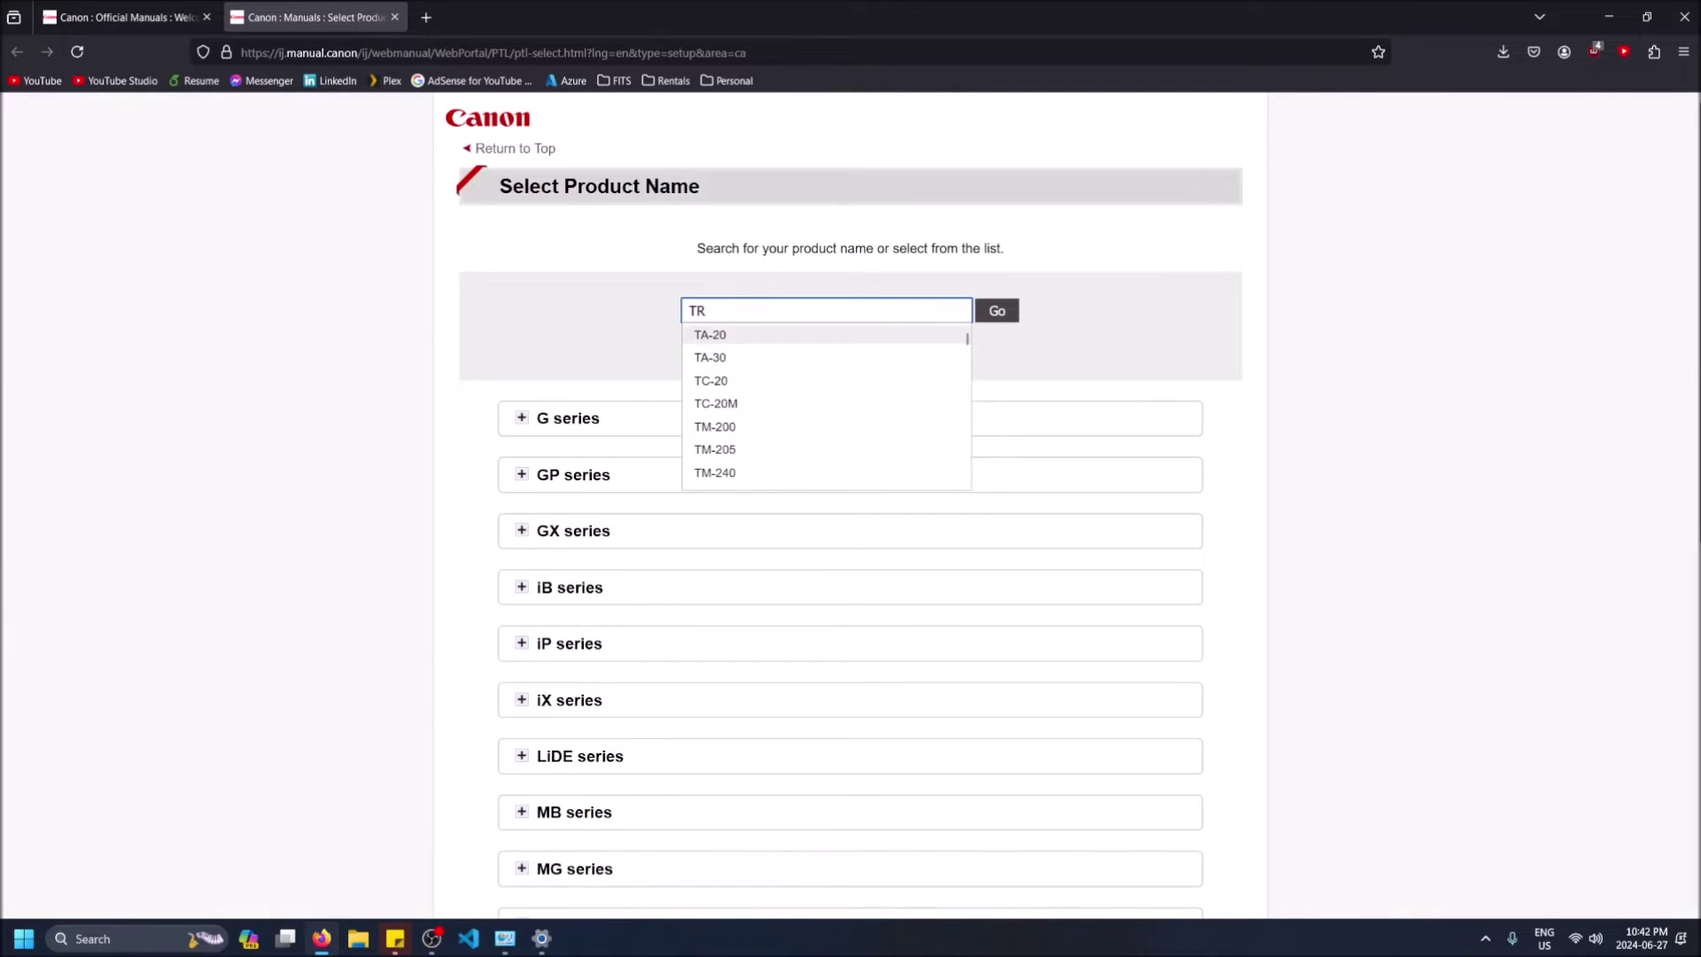
type("702")
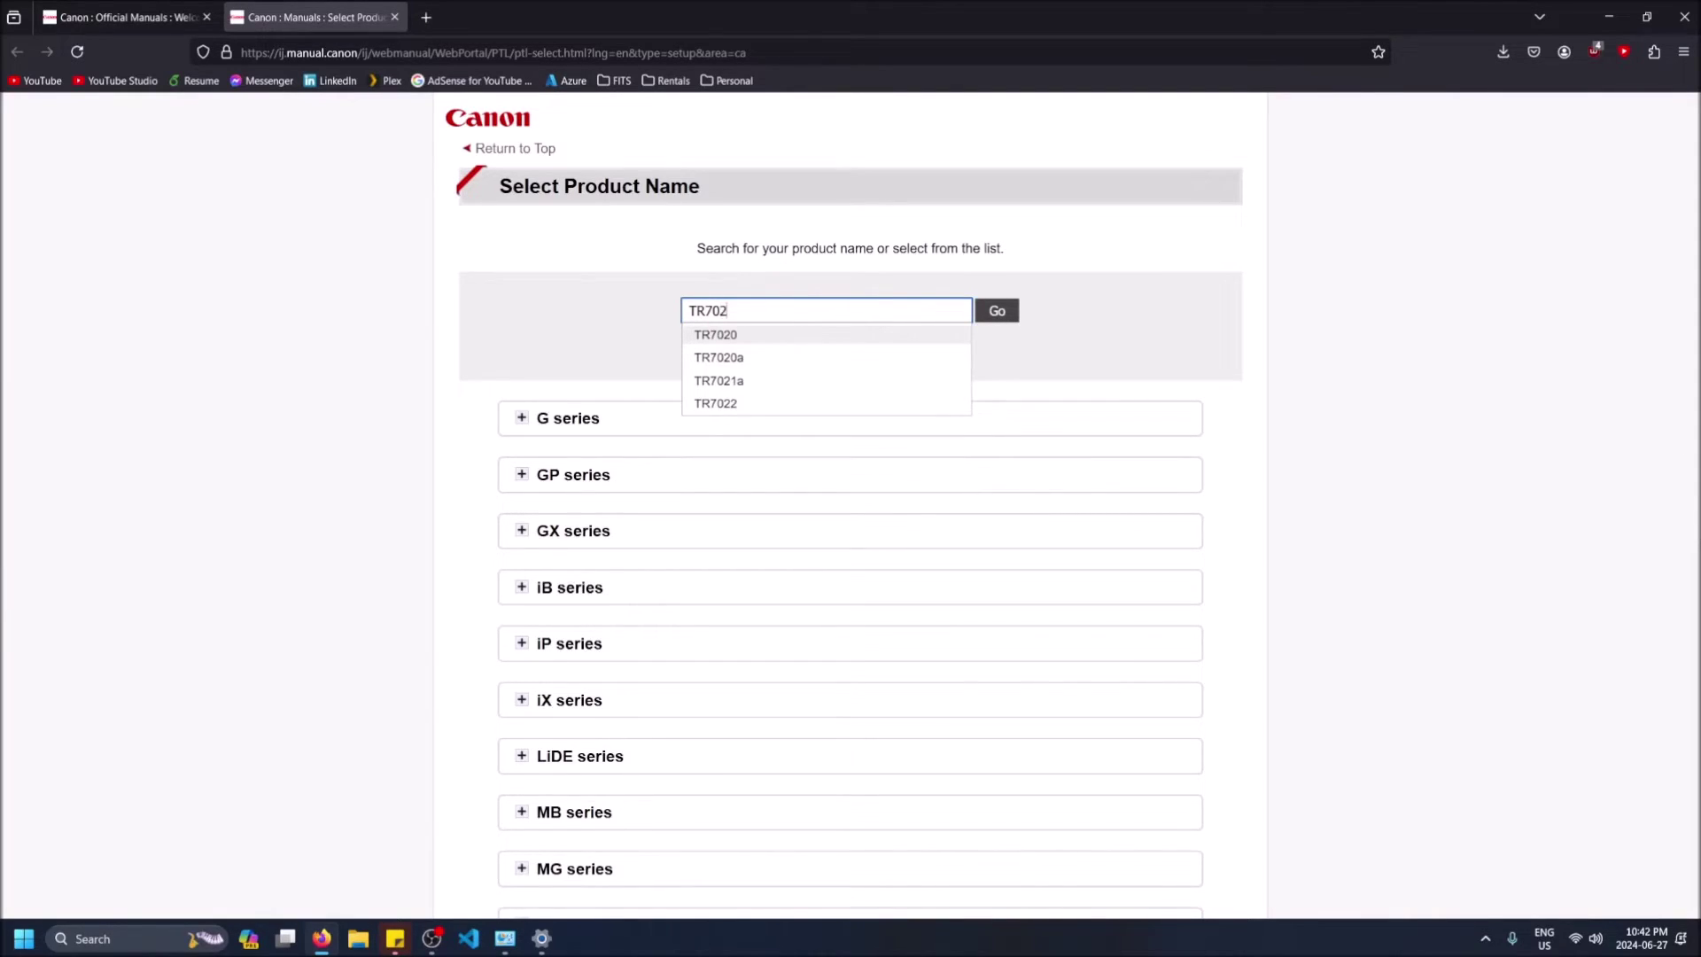
left_click(772, 360)
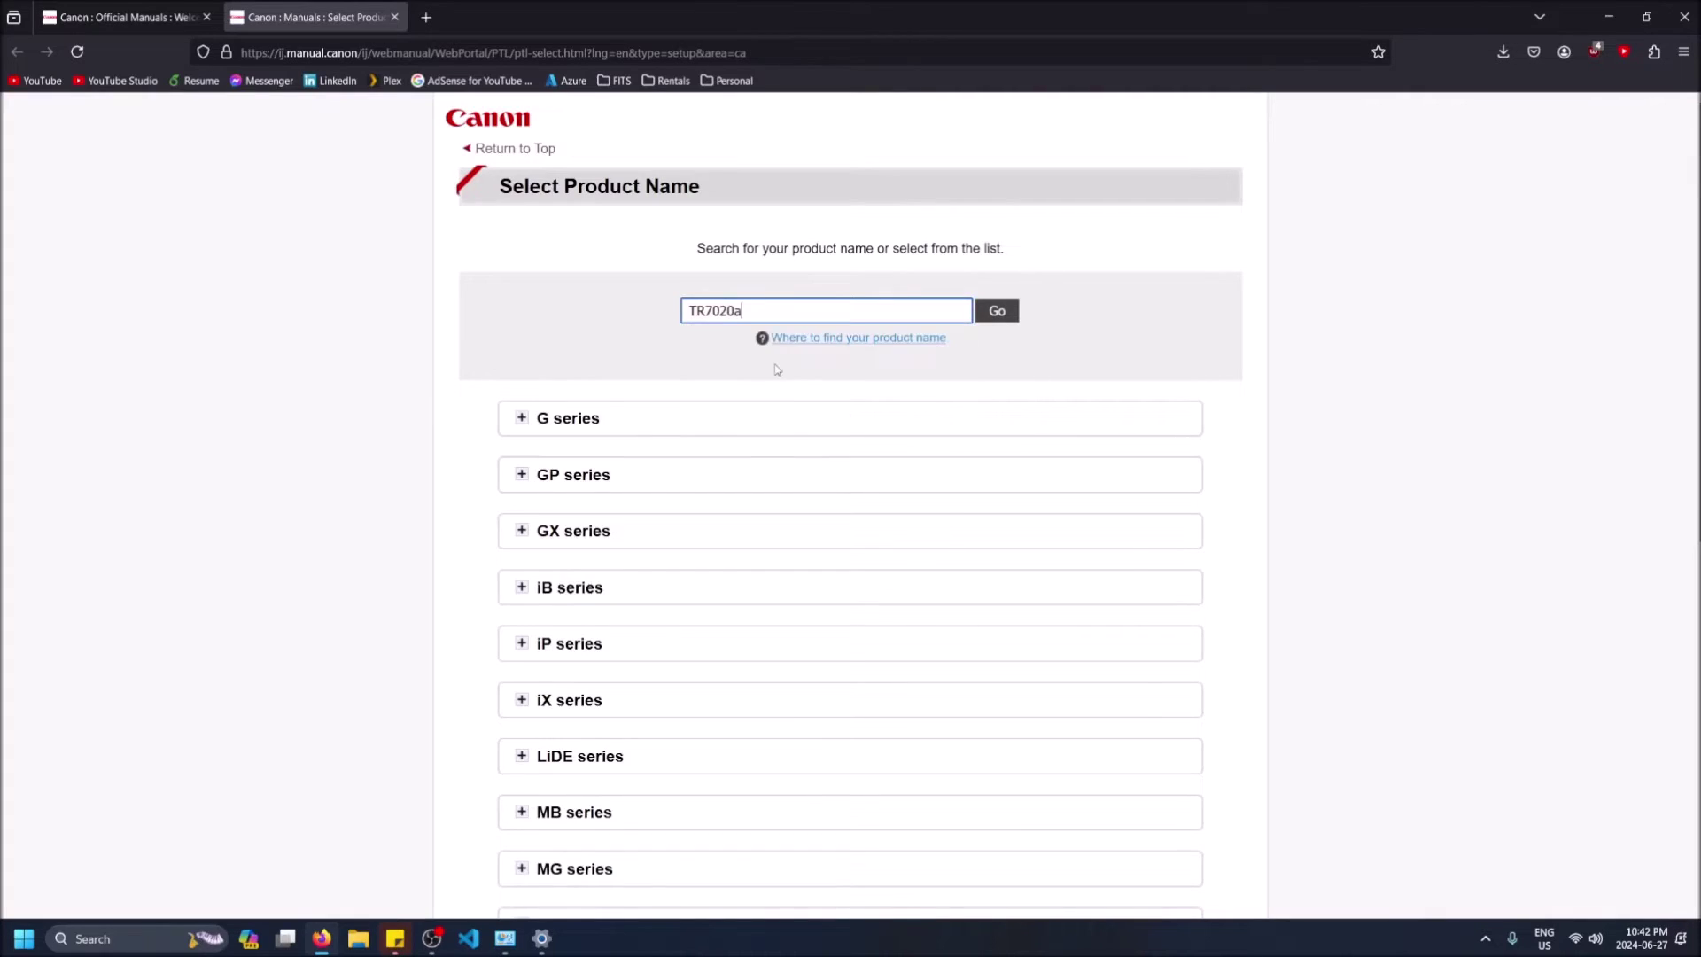
left_click(996, 312)
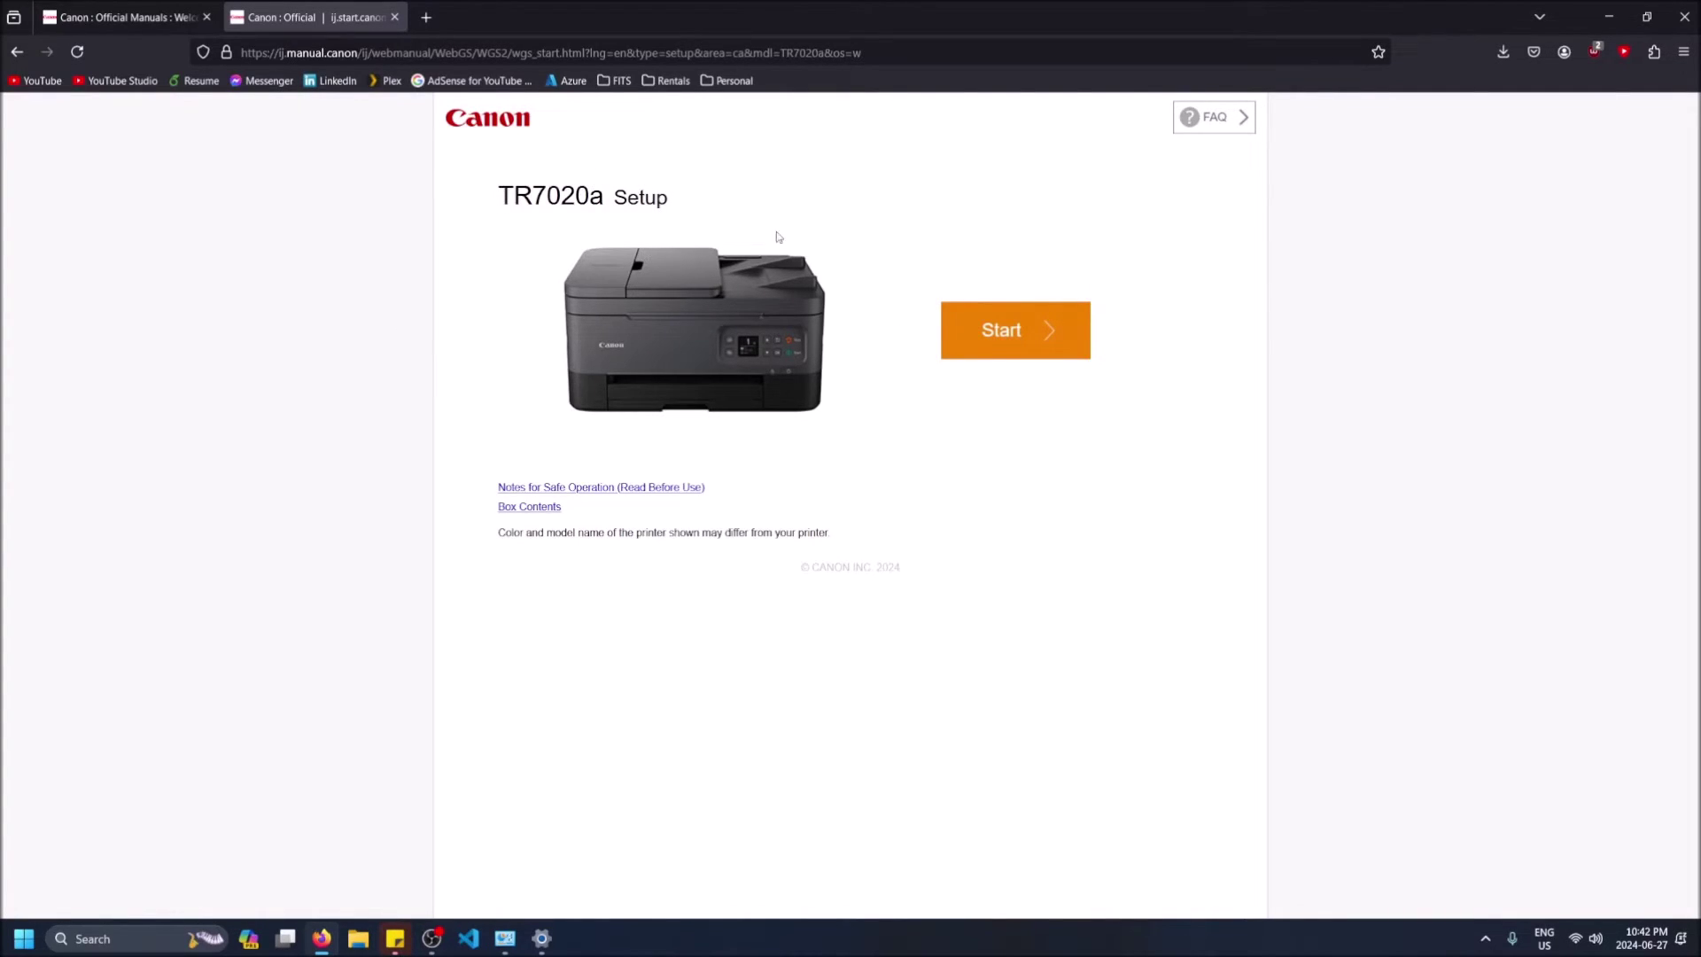
- Start the TR7020a setup guide and choose B, Connecting to a Computer/Smartphone
left_click(1042, 323)
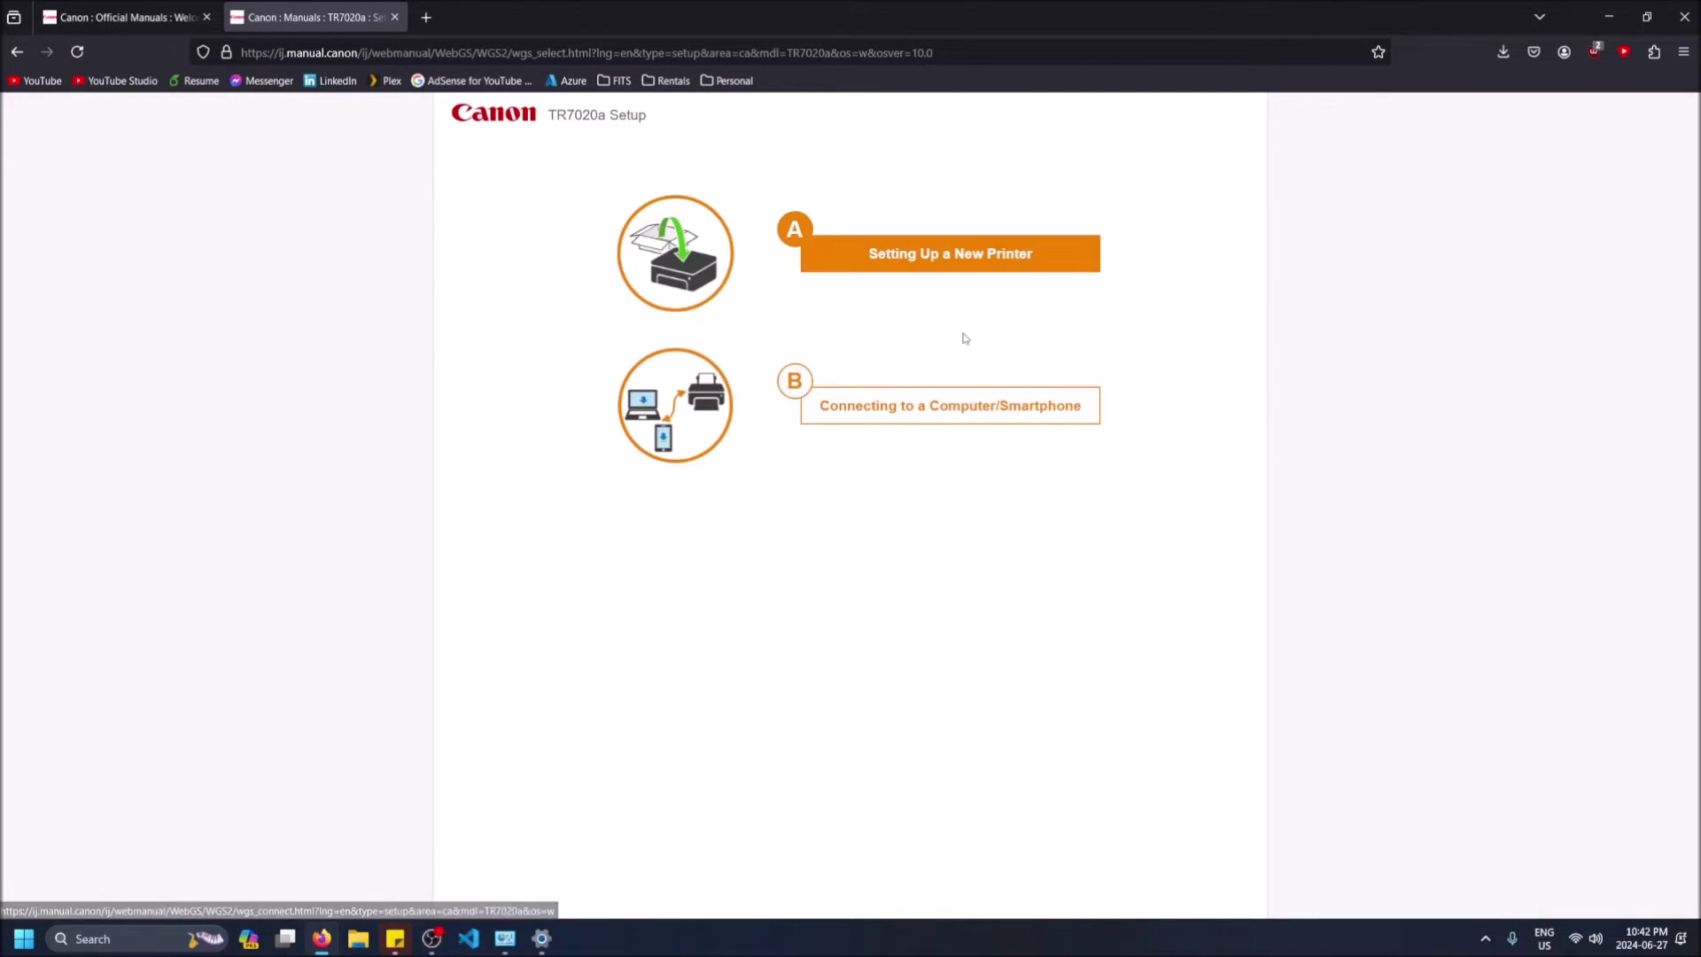
left_click(957, 421)
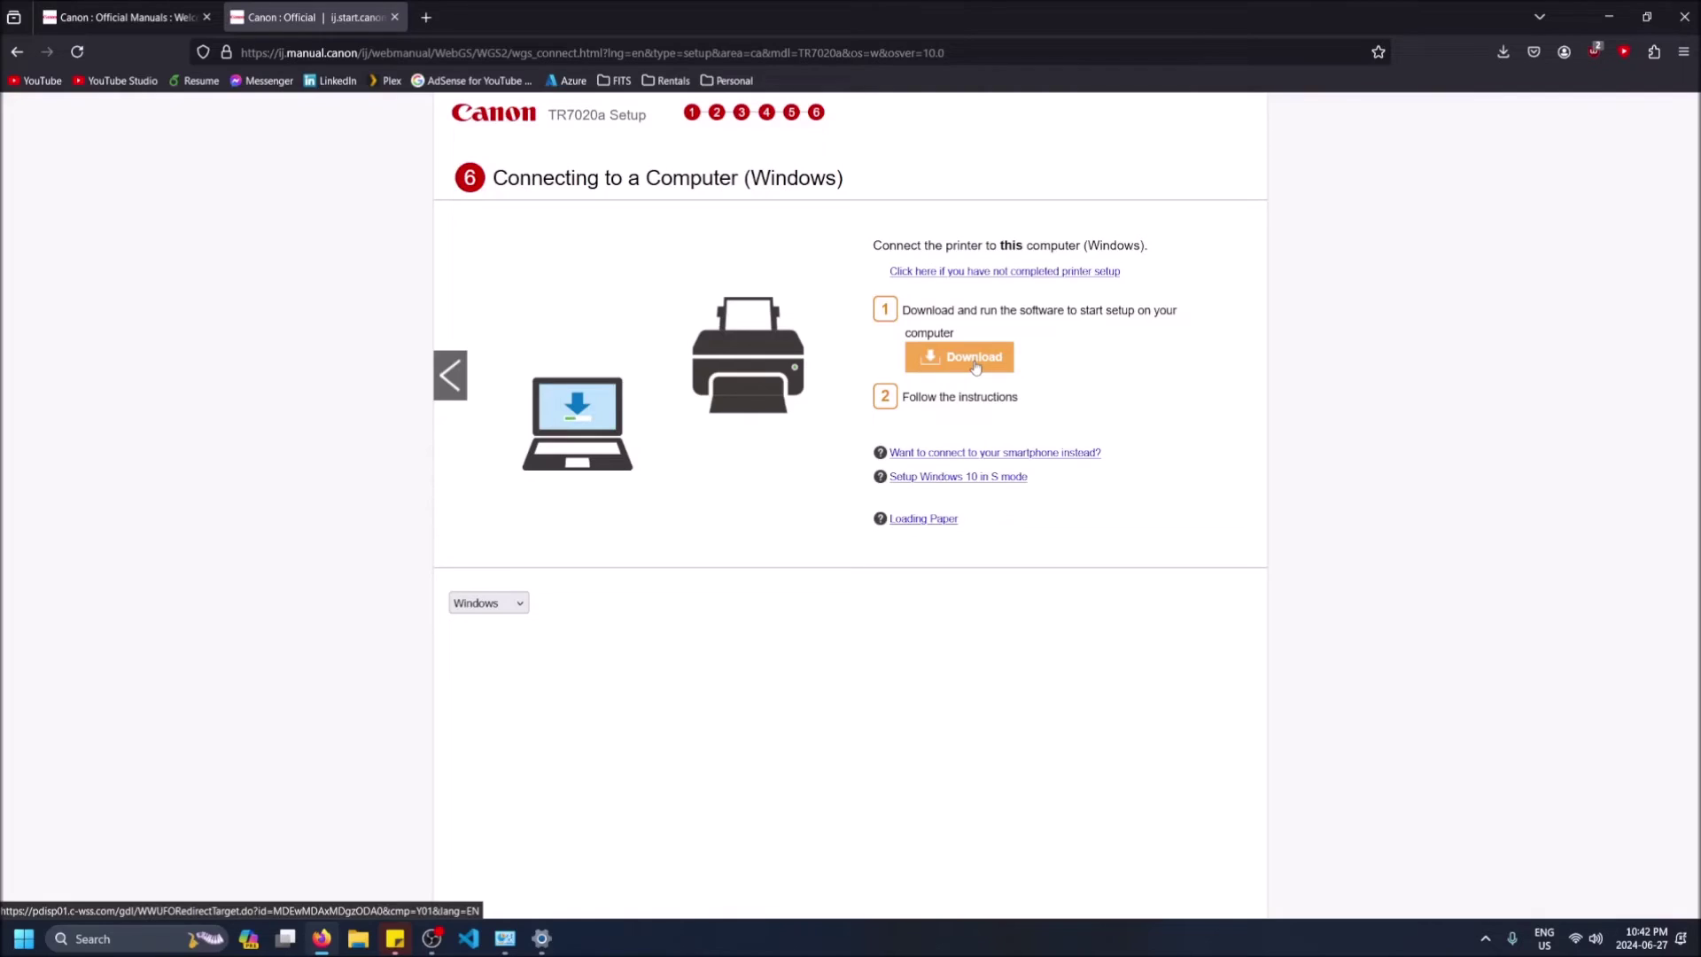
- Download and run the TR7000 series setup installer, dismissing the Norton scan notification
left_click(975, 365)
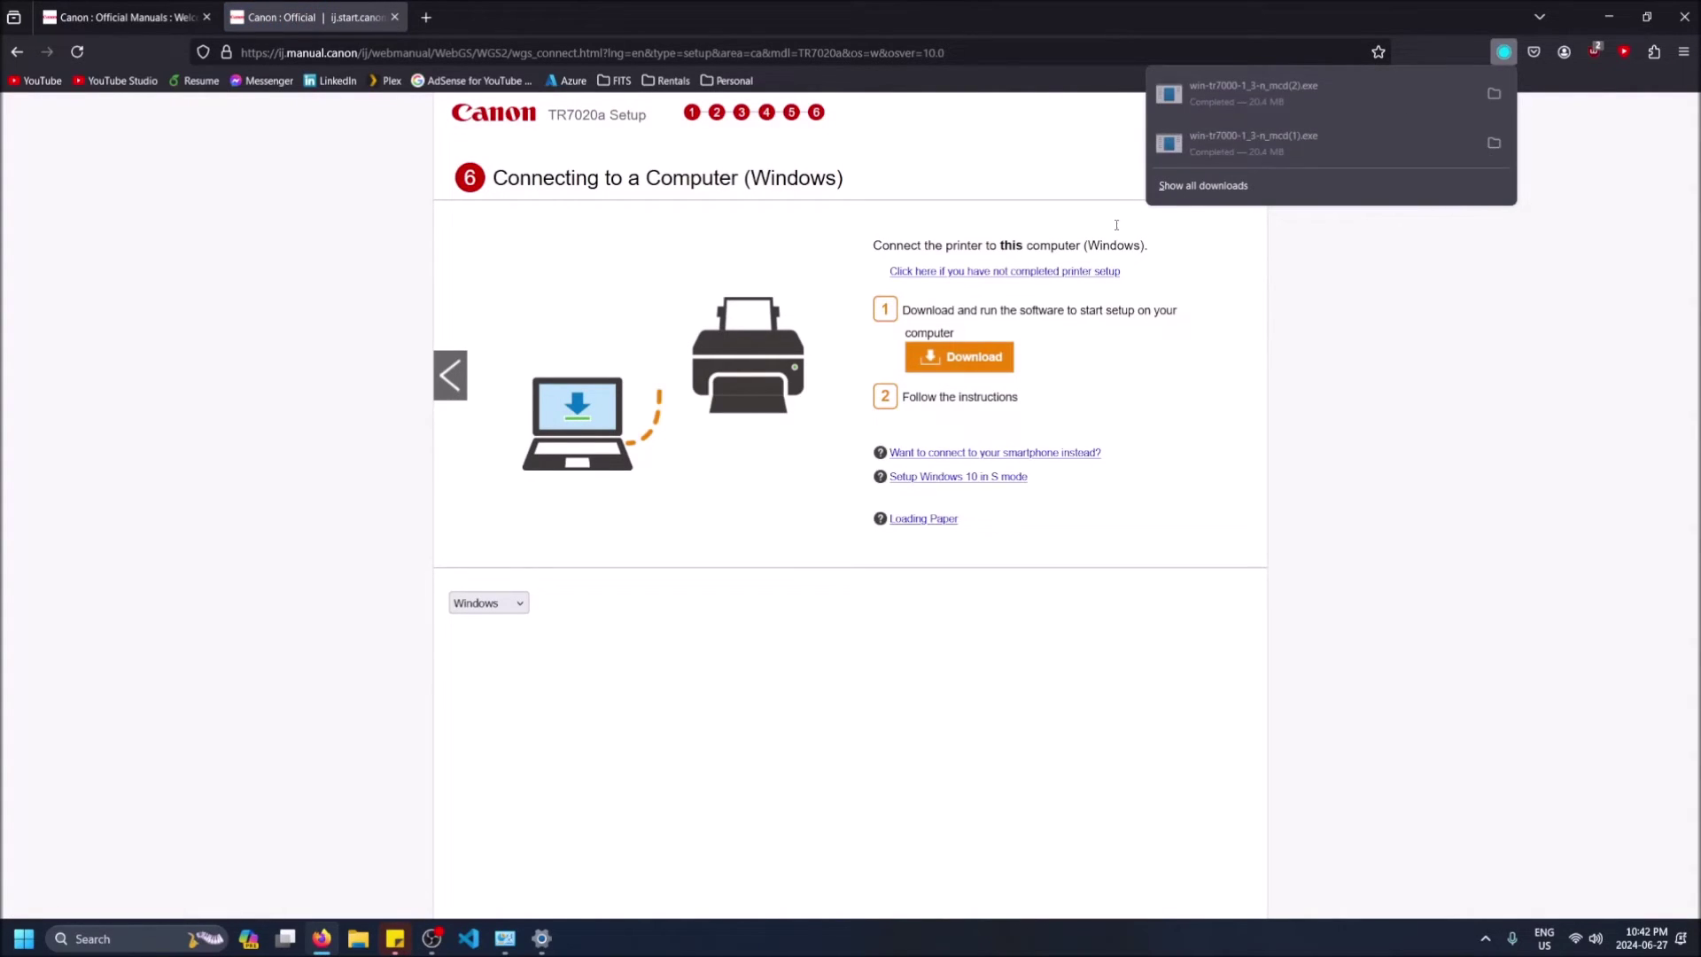
left_click(1216, 104)
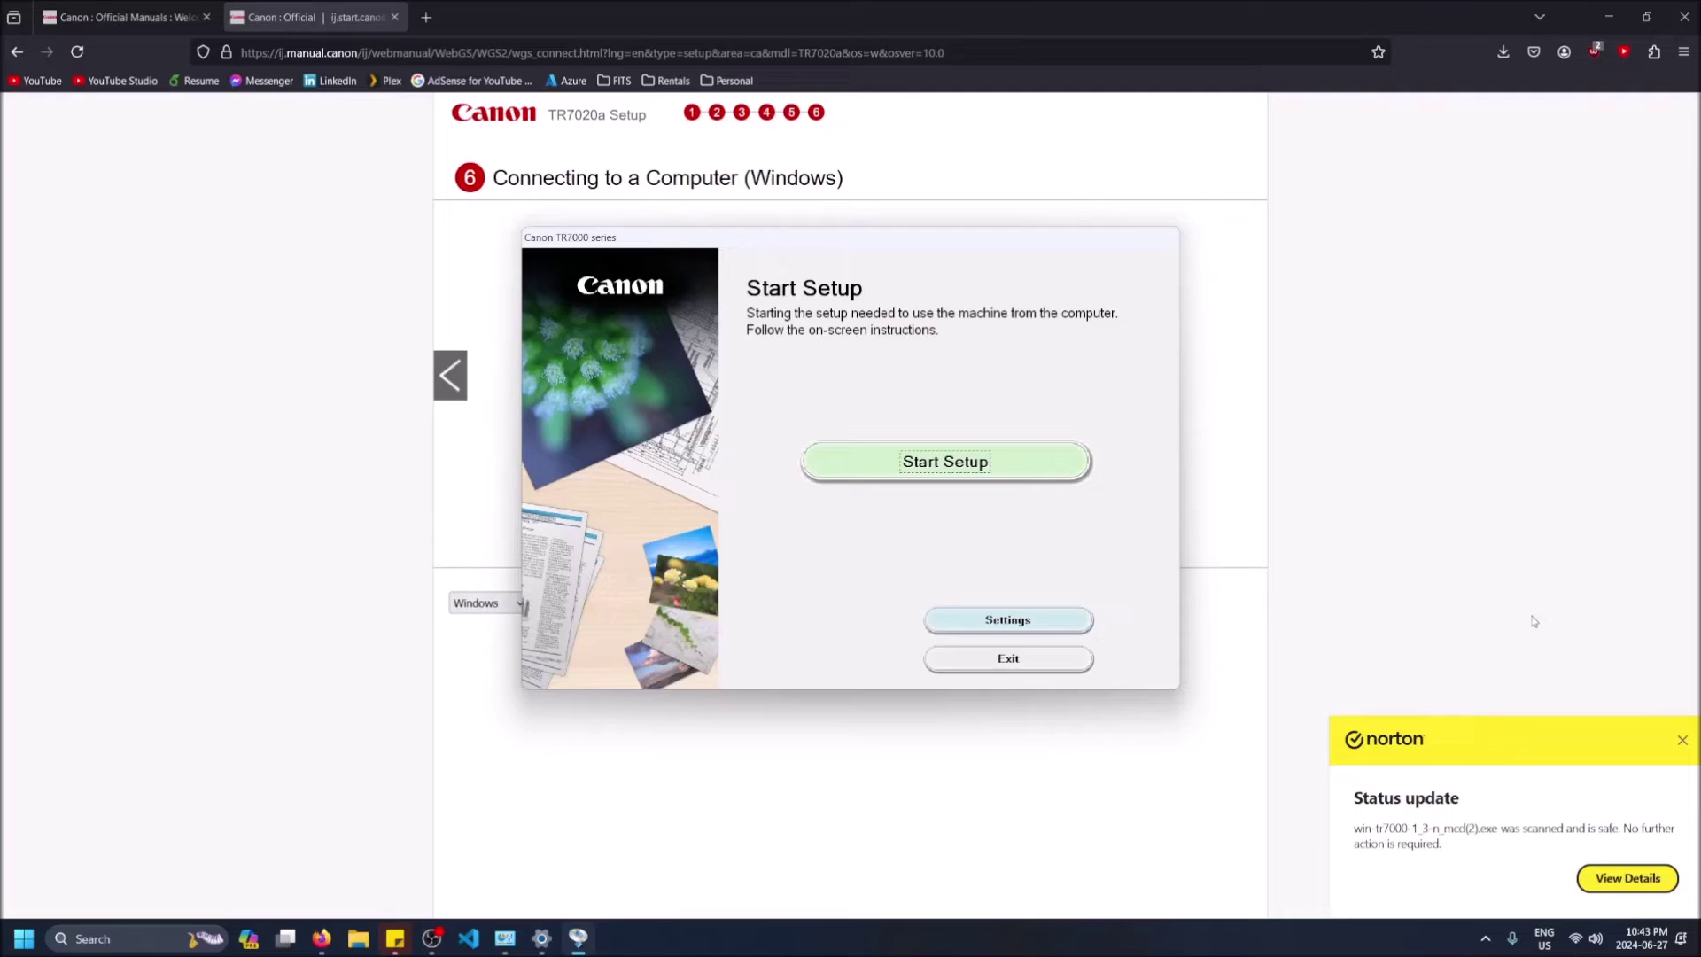
mouse_move(1681, 739)
left_click(1683, 749)
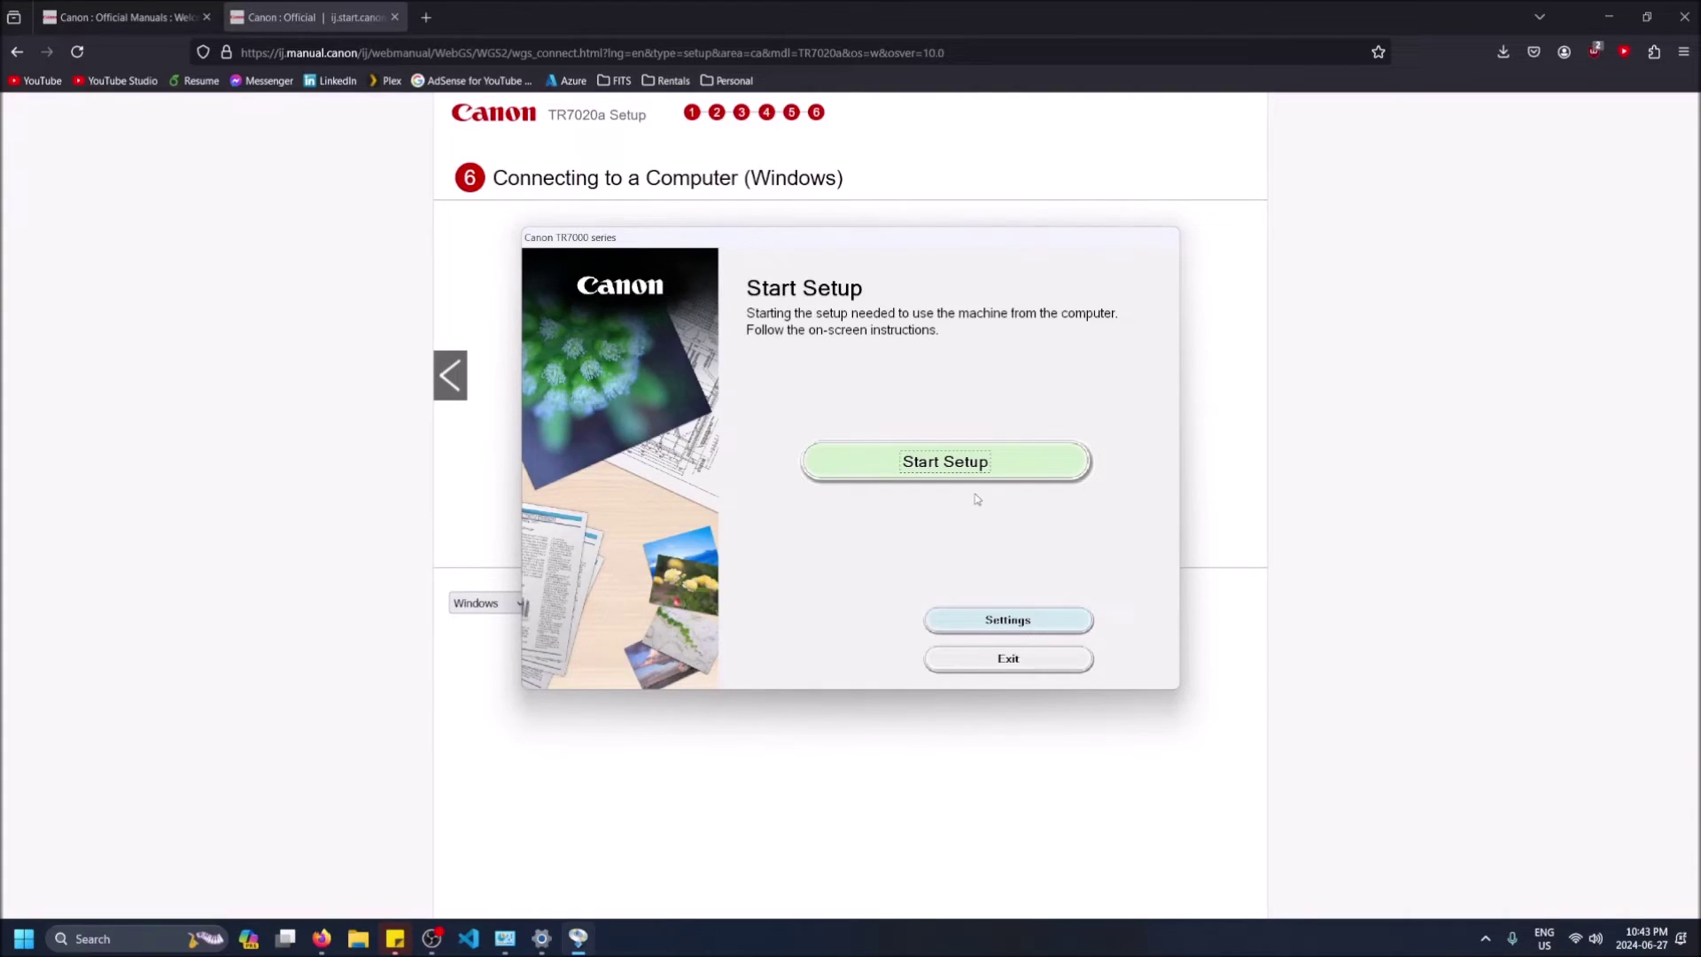
- Start setup, pass the security notice, accept the License Agreement and agree to sending product information
left_click(934, 460)
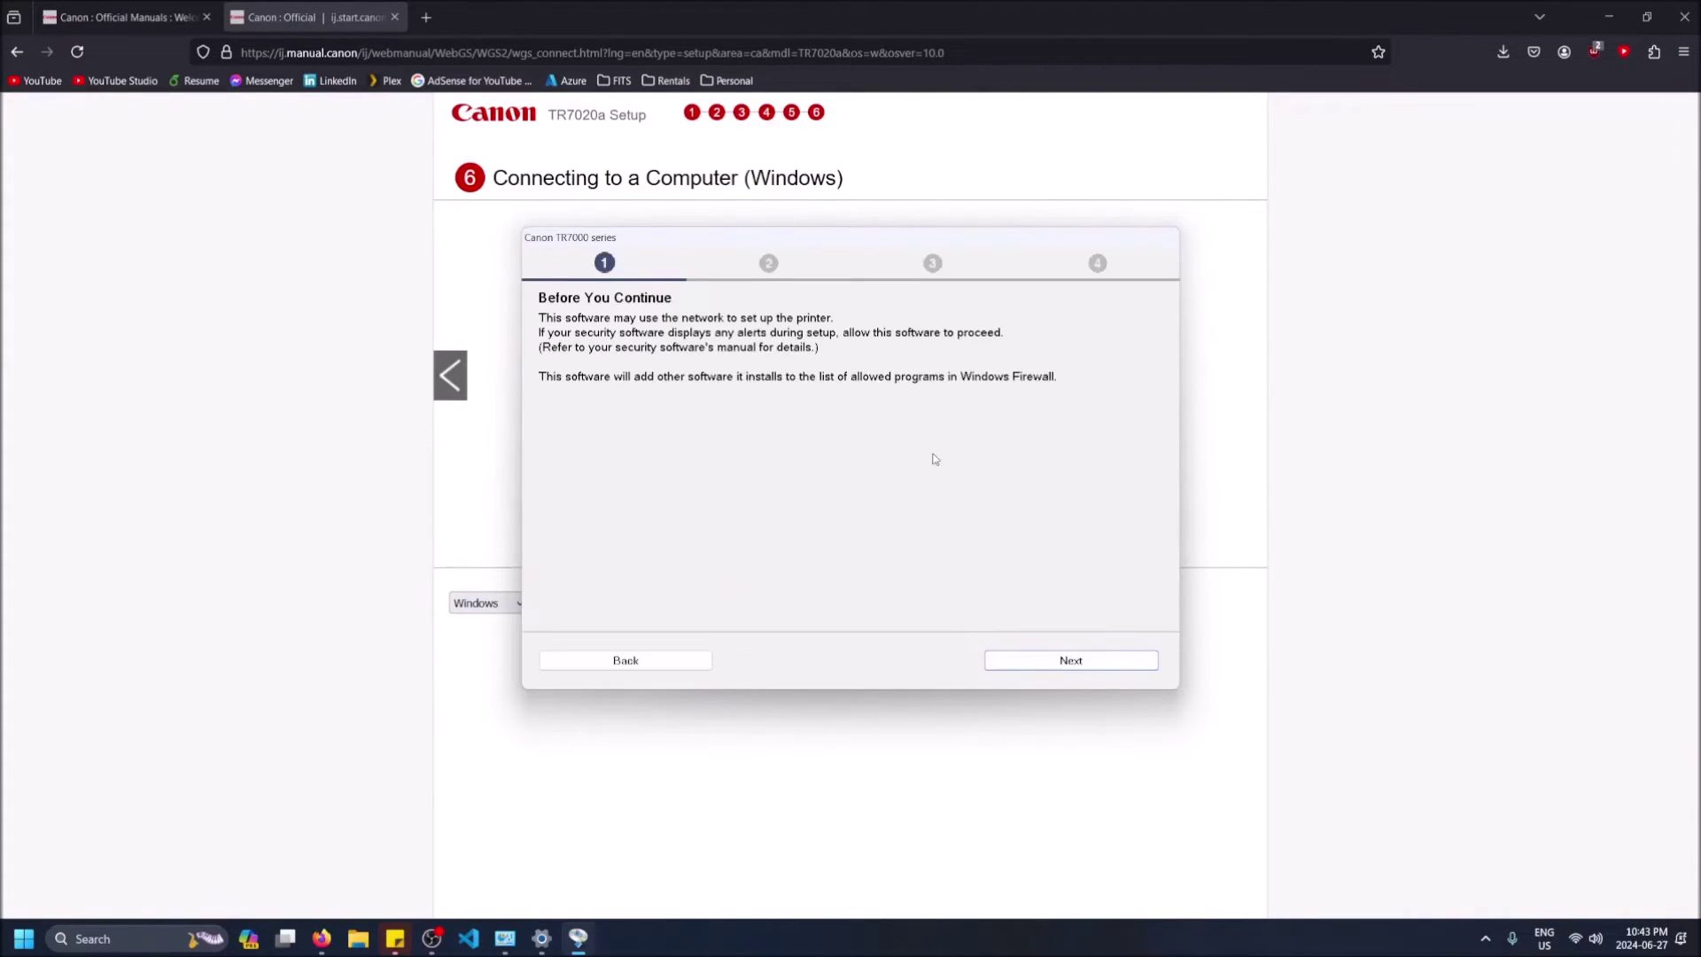
left_click(1091, 661)
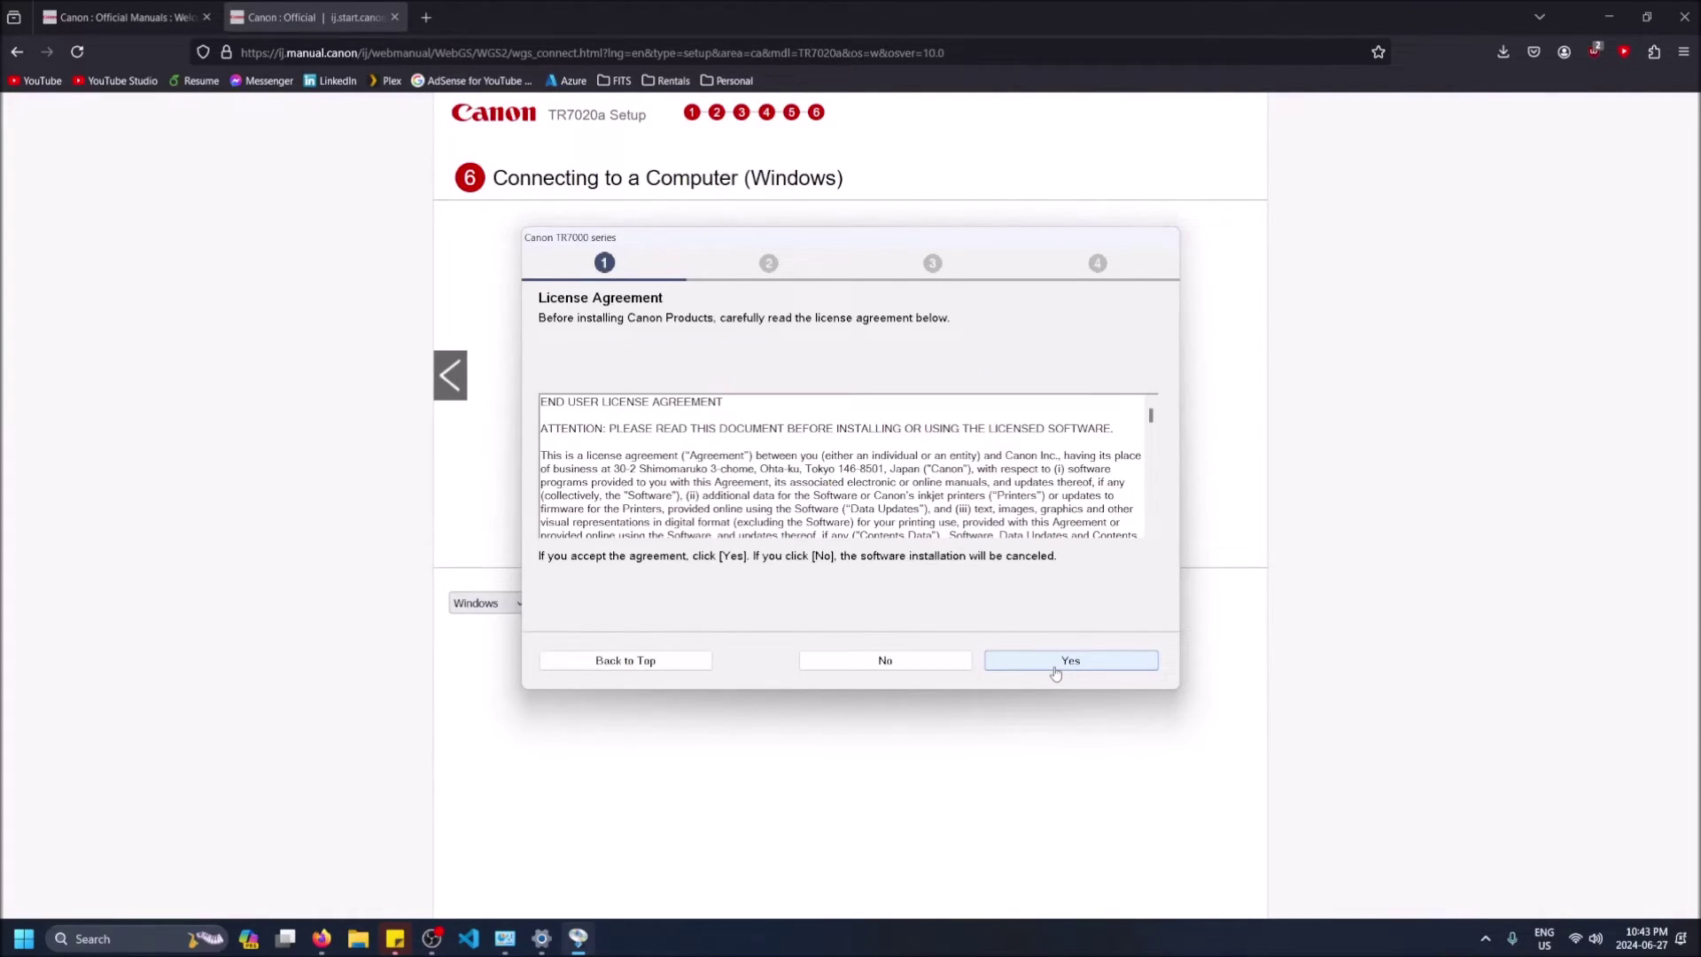
left_click(1055, 672)
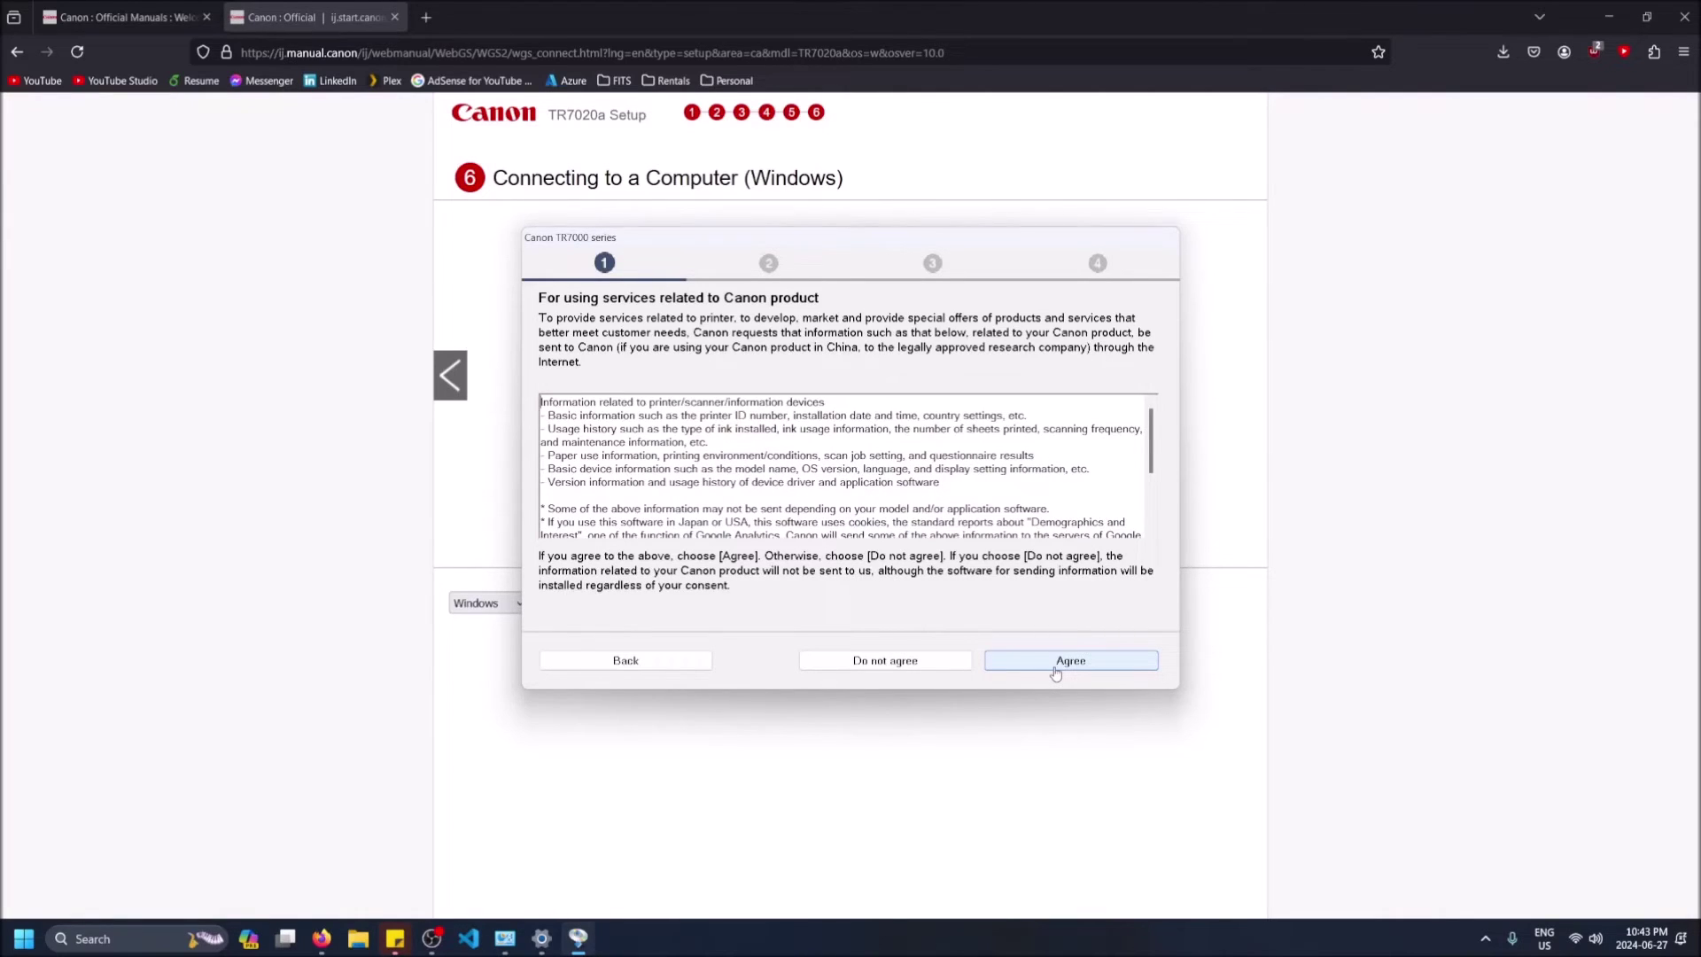
left_click(1055, 672)
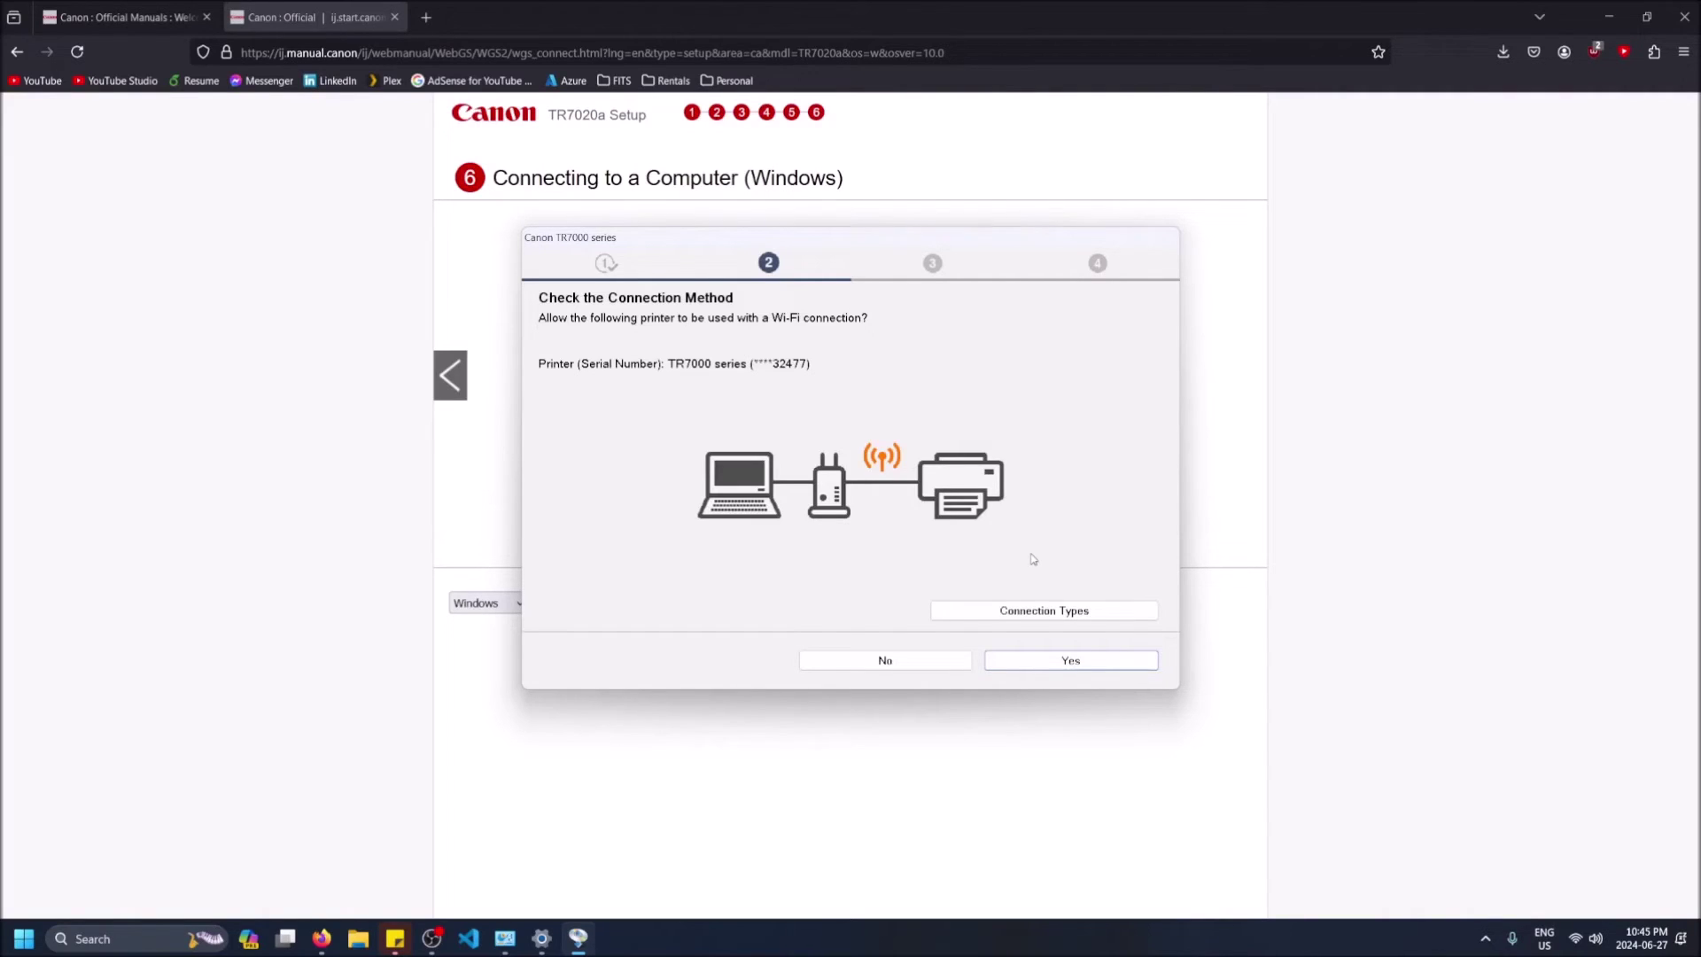
- Accept the proposed Wi‑Fi connection method for the detected printer
left_click(1054, 663)
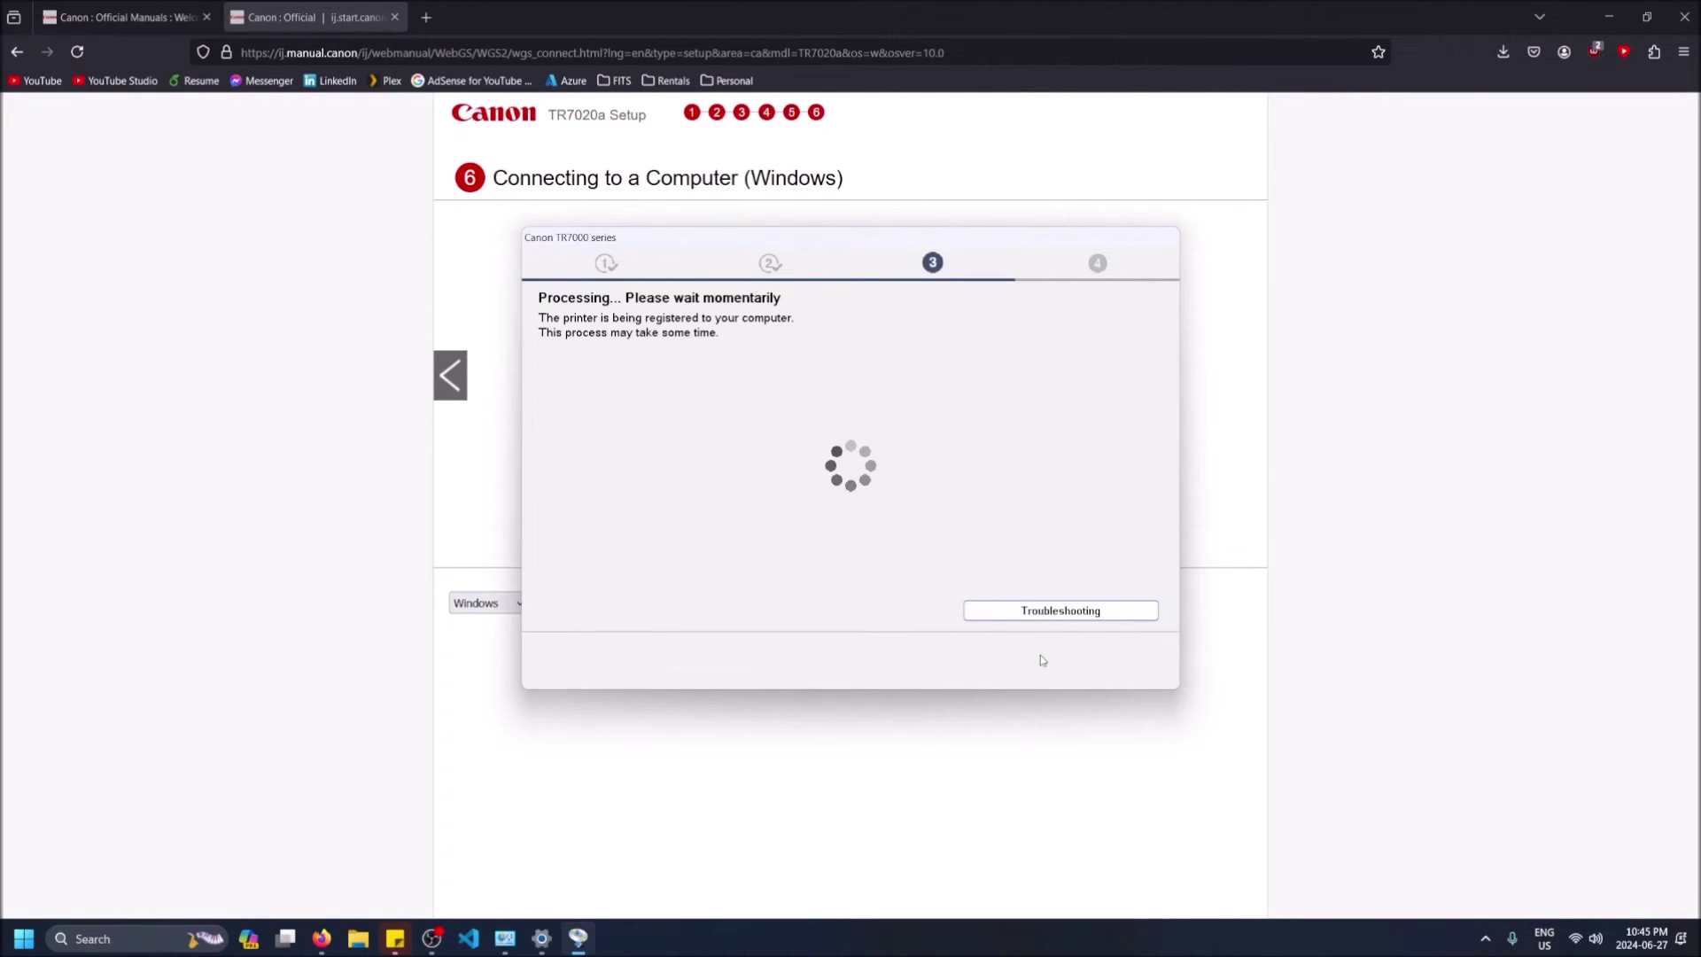
- Check setup progress, then open the Canon TR7000 series page in Printers & scanners, showing status Idle
left_click(553, 948)
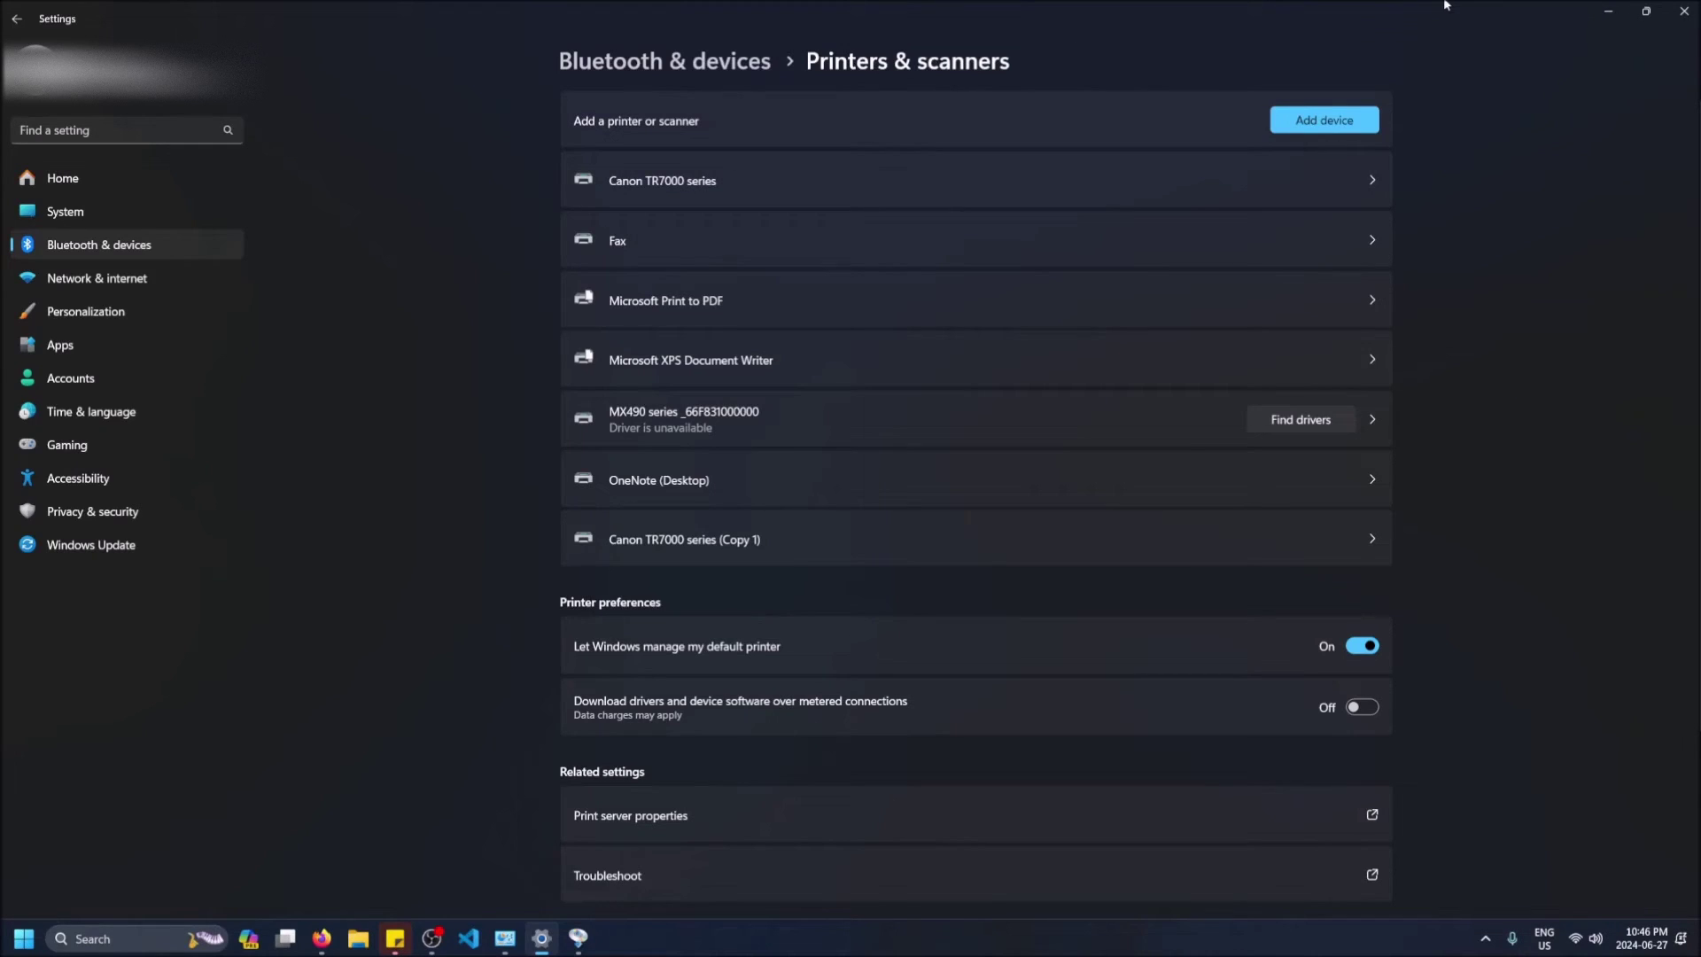
left_click(1608, 11)
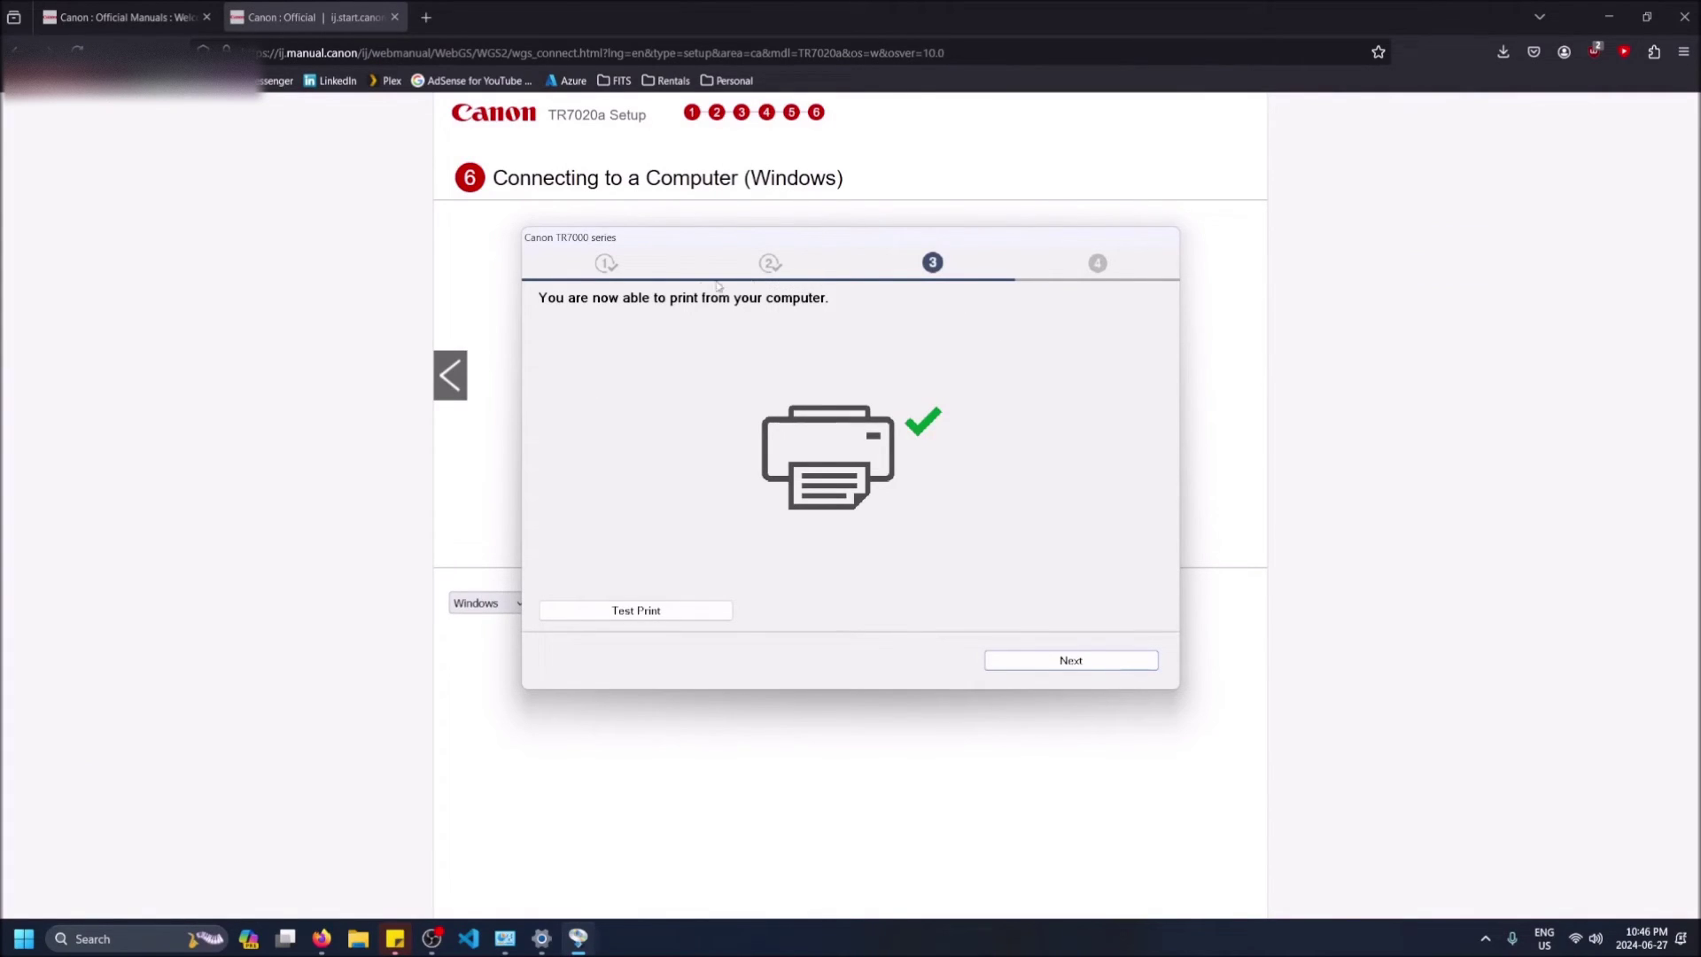
left_click(541, 943)
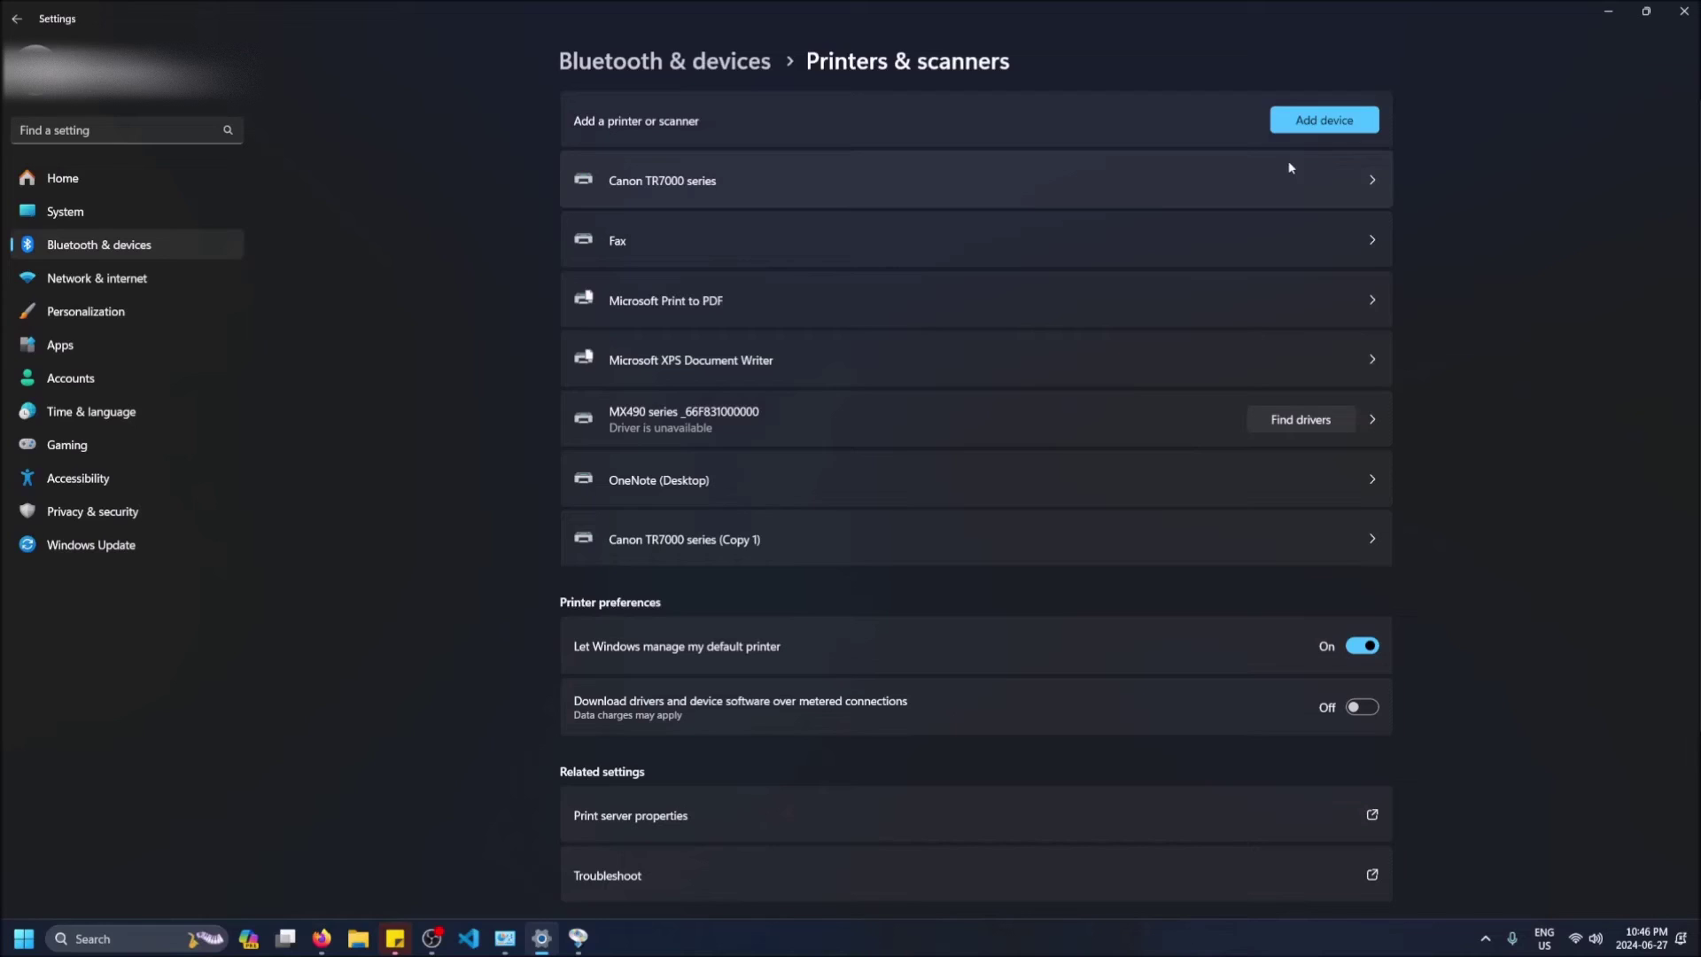
left_click(1372, 184)
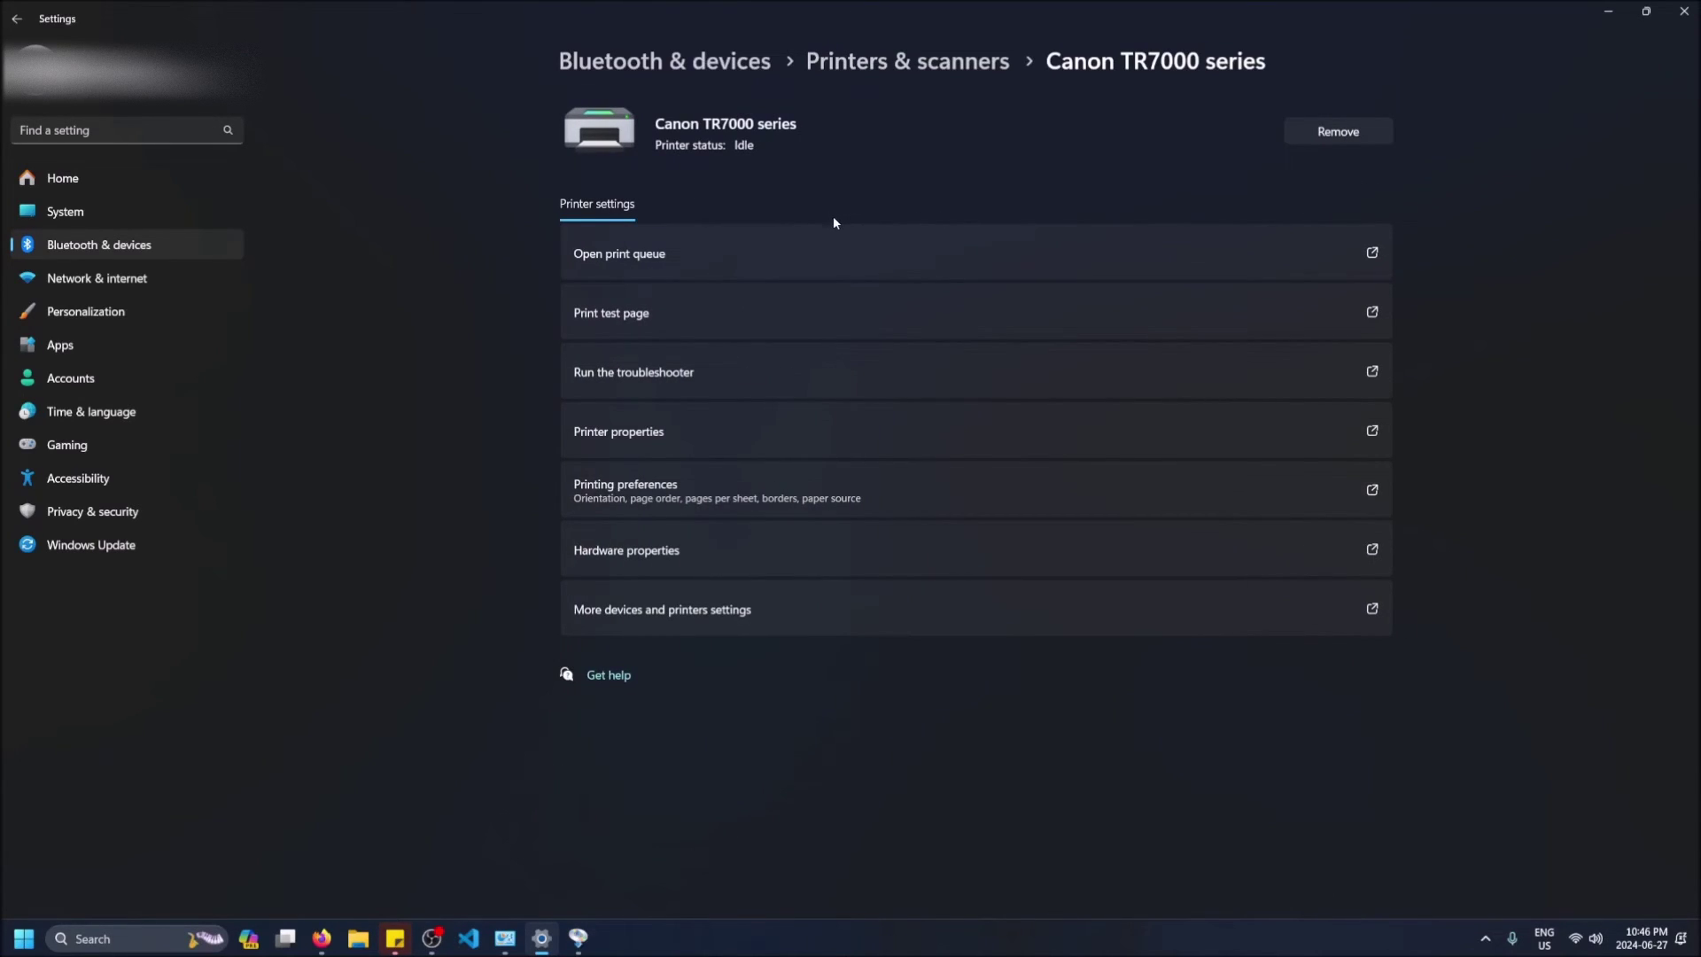
- Send a test print from the setup software, confirm the message, and bring up the printer status monitor
left_click(1593, 16)
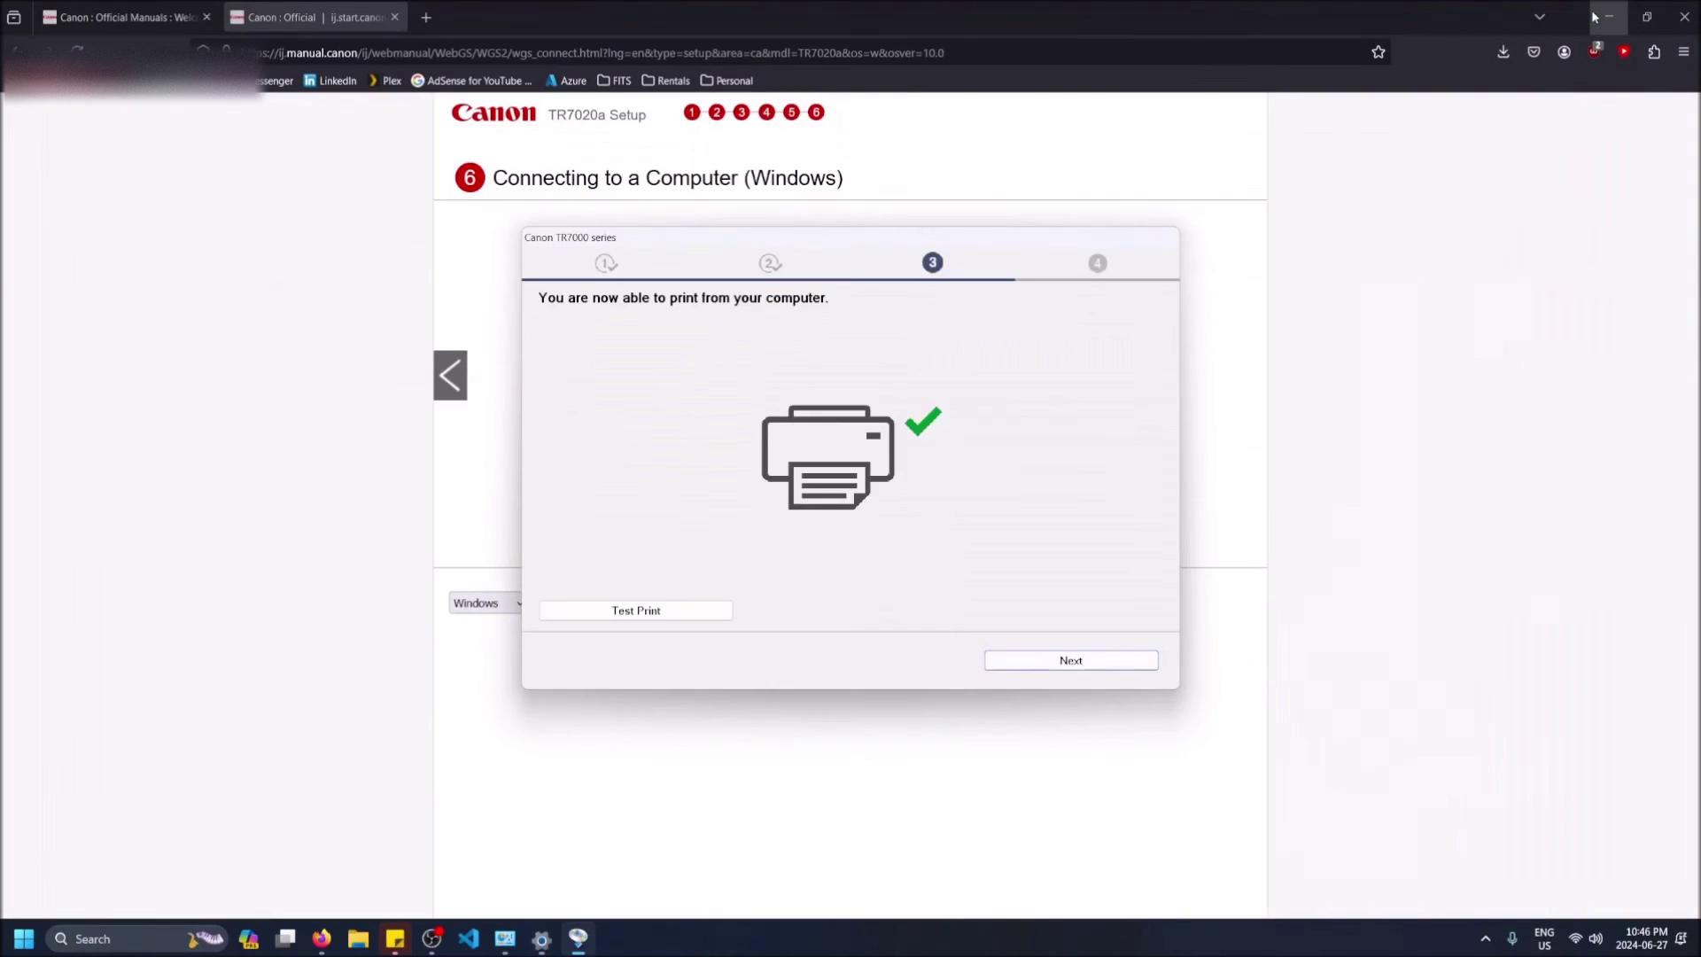
left_click(707, 610)
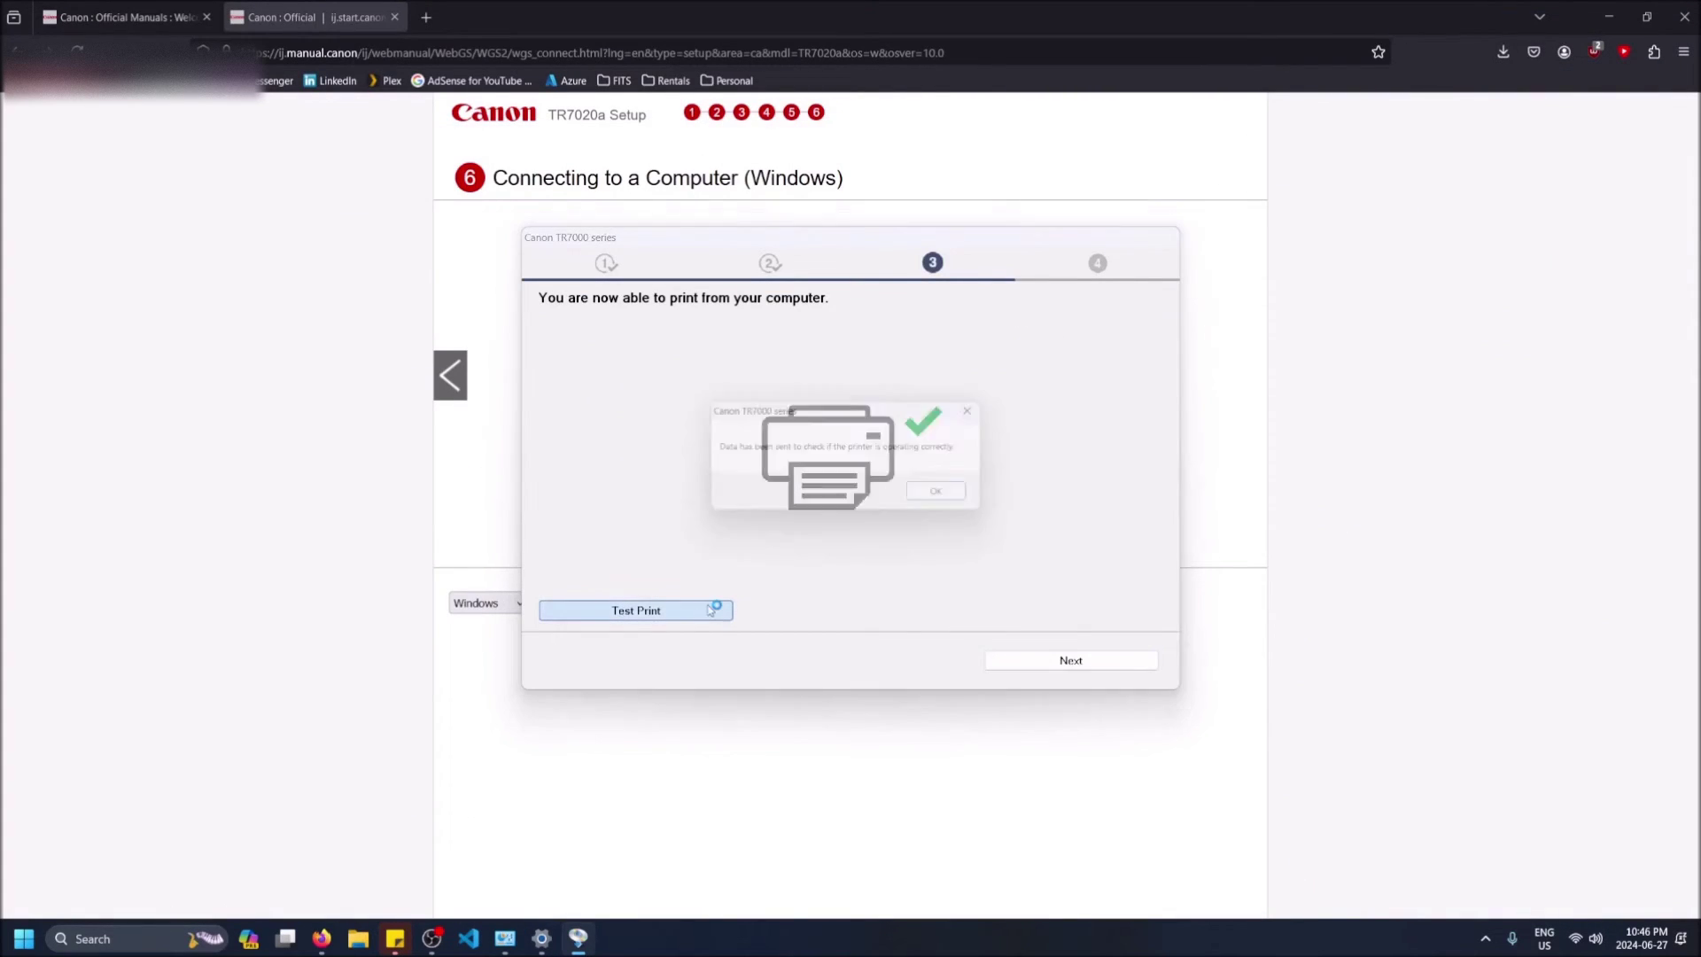
left_click(964, 501)
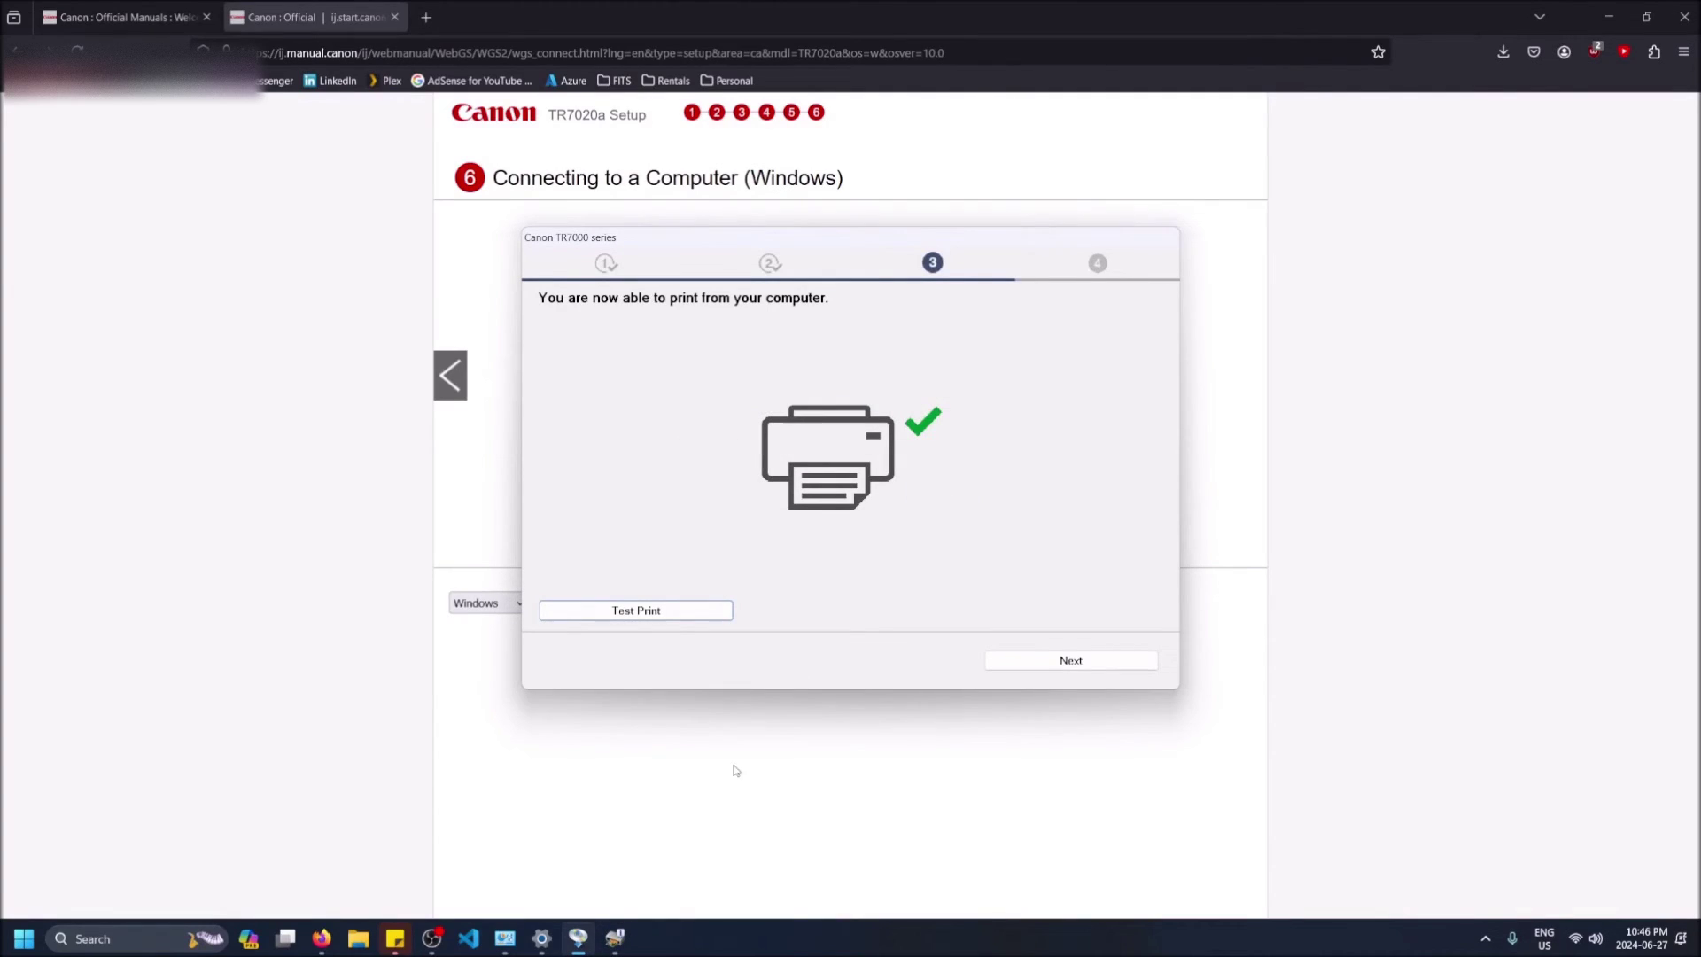
left_click(615, 937)
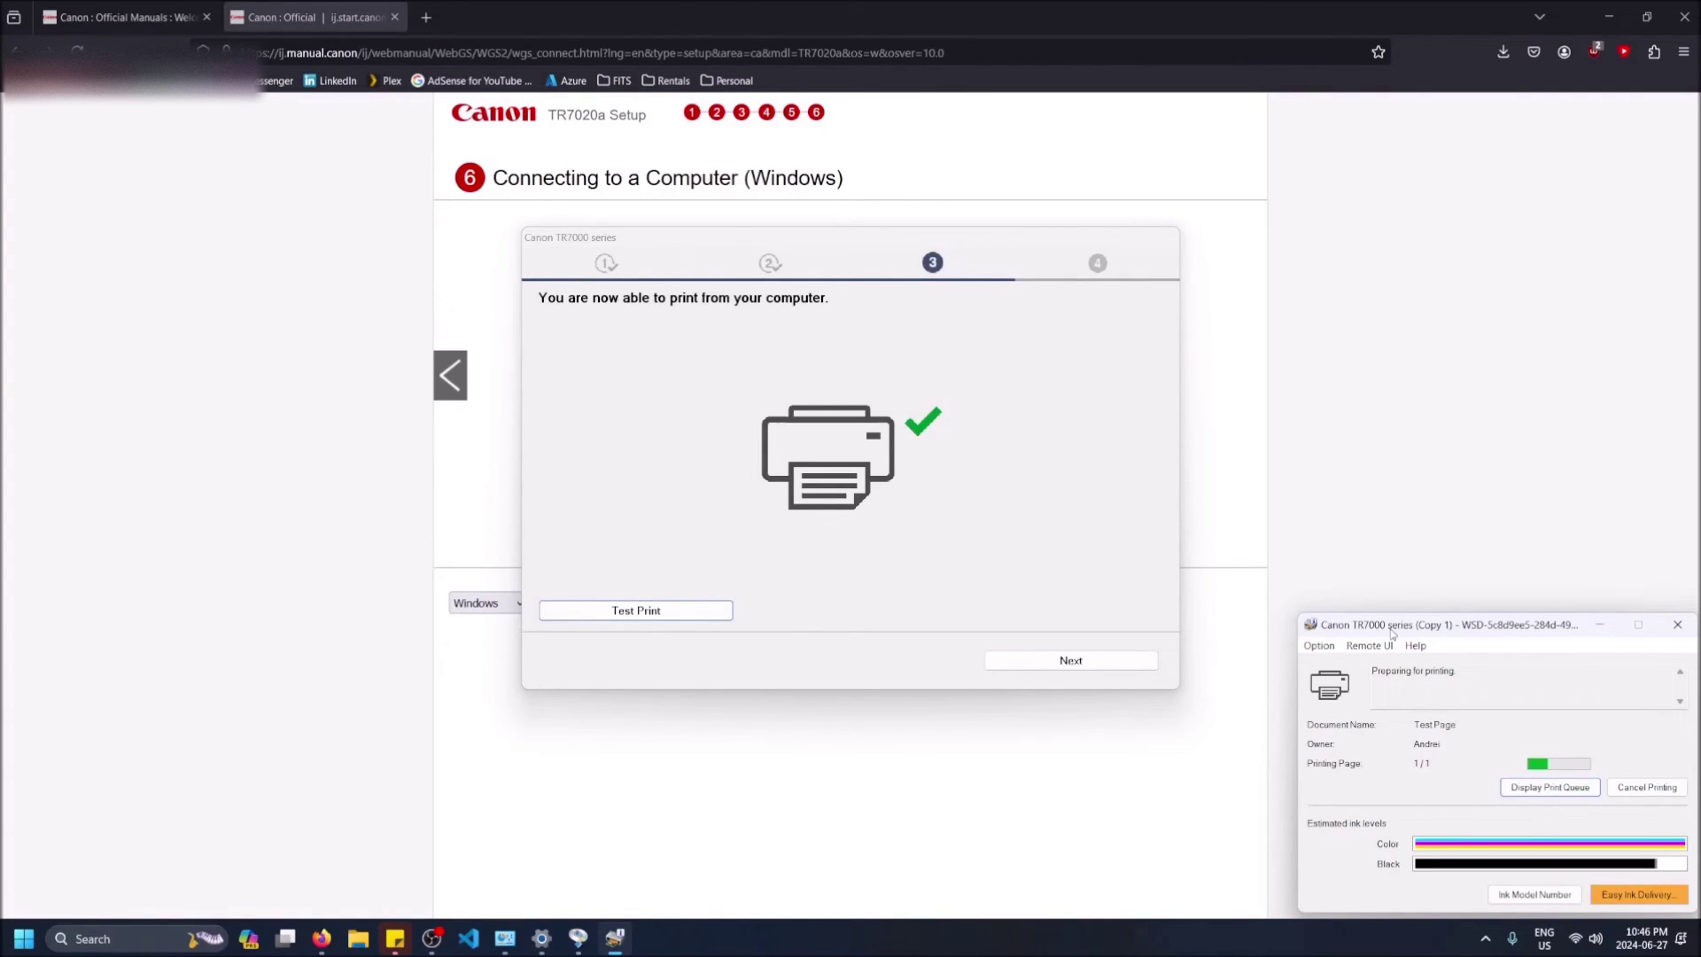
- Move the status monitor to the centre, check the Printers & scanners list, then minimize Settings
left_click_drag(1457, 633, 1153, 546)
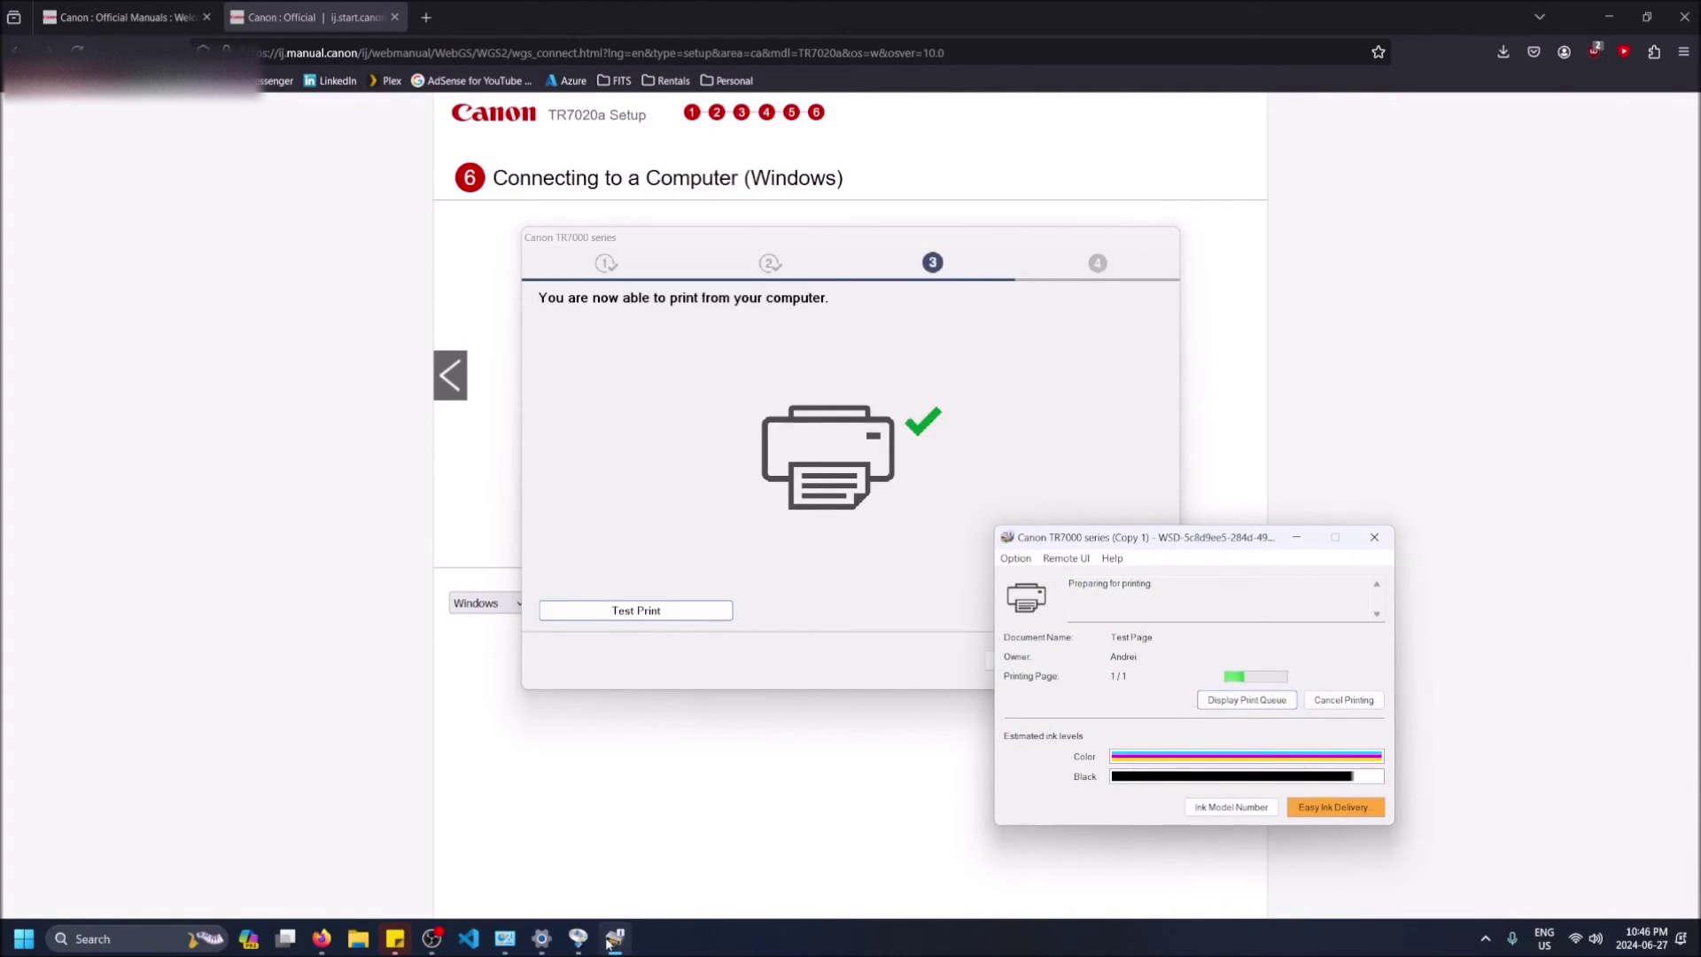
left_click(537, 941)
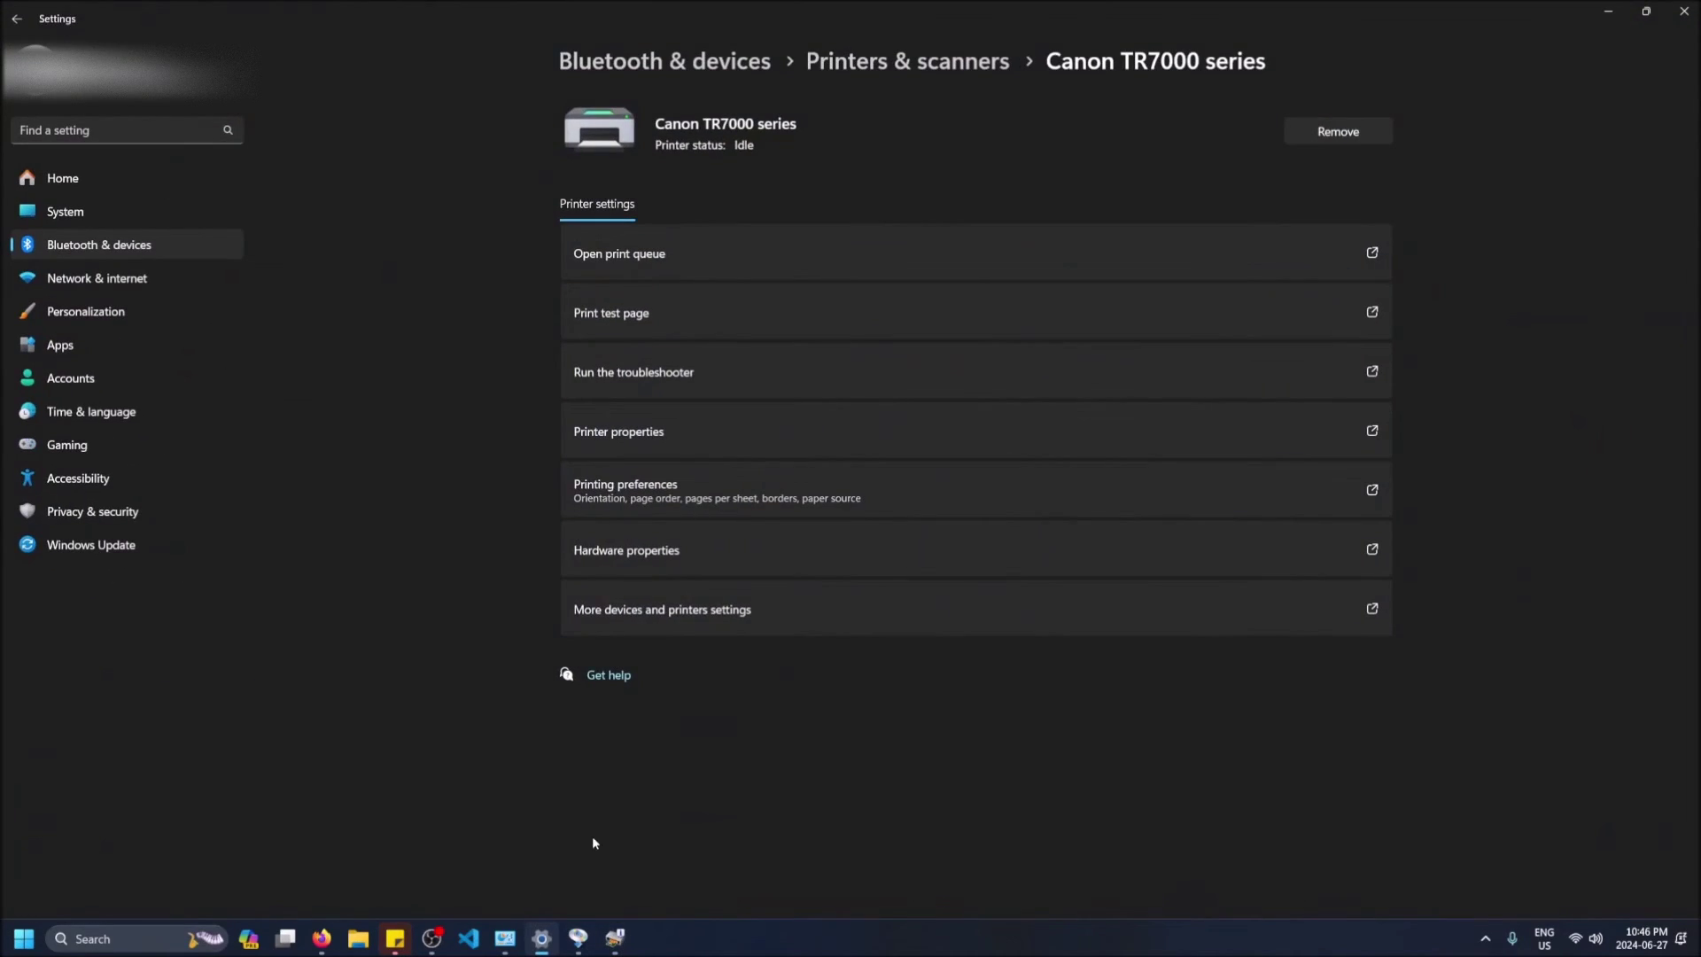
left_click(944, 64)
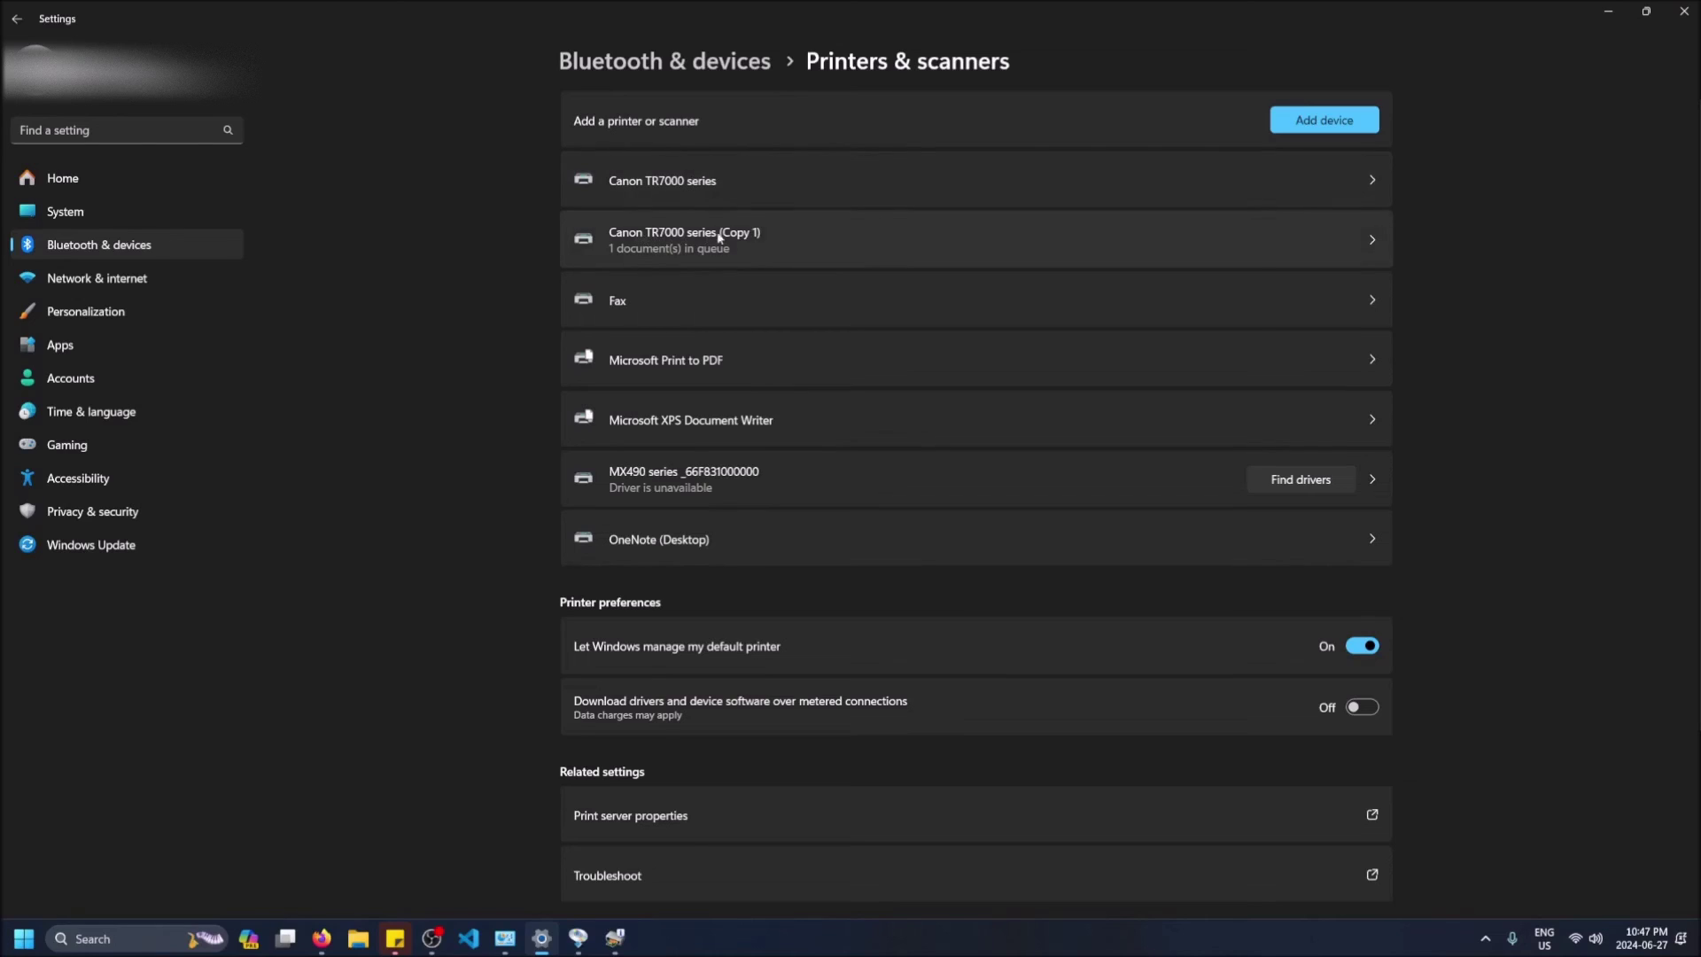
left_click(1612, 10)
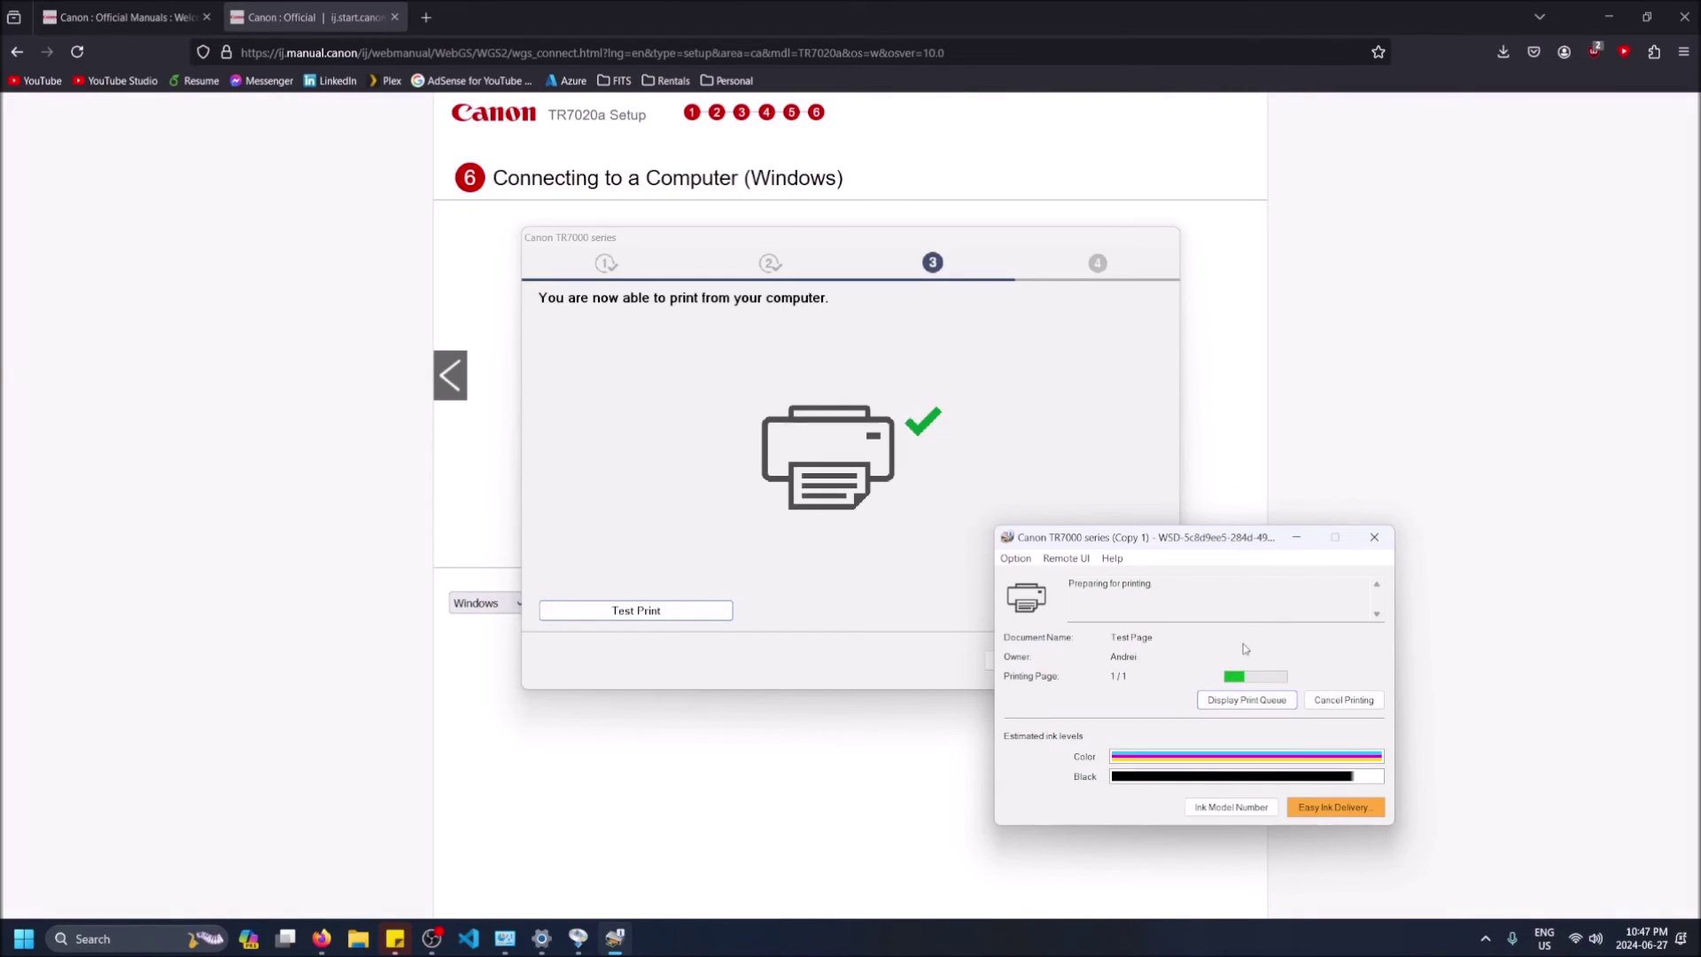
- Hide the status monitor, advance to the final setup page and choose Continue online
left_click(1296, 537)
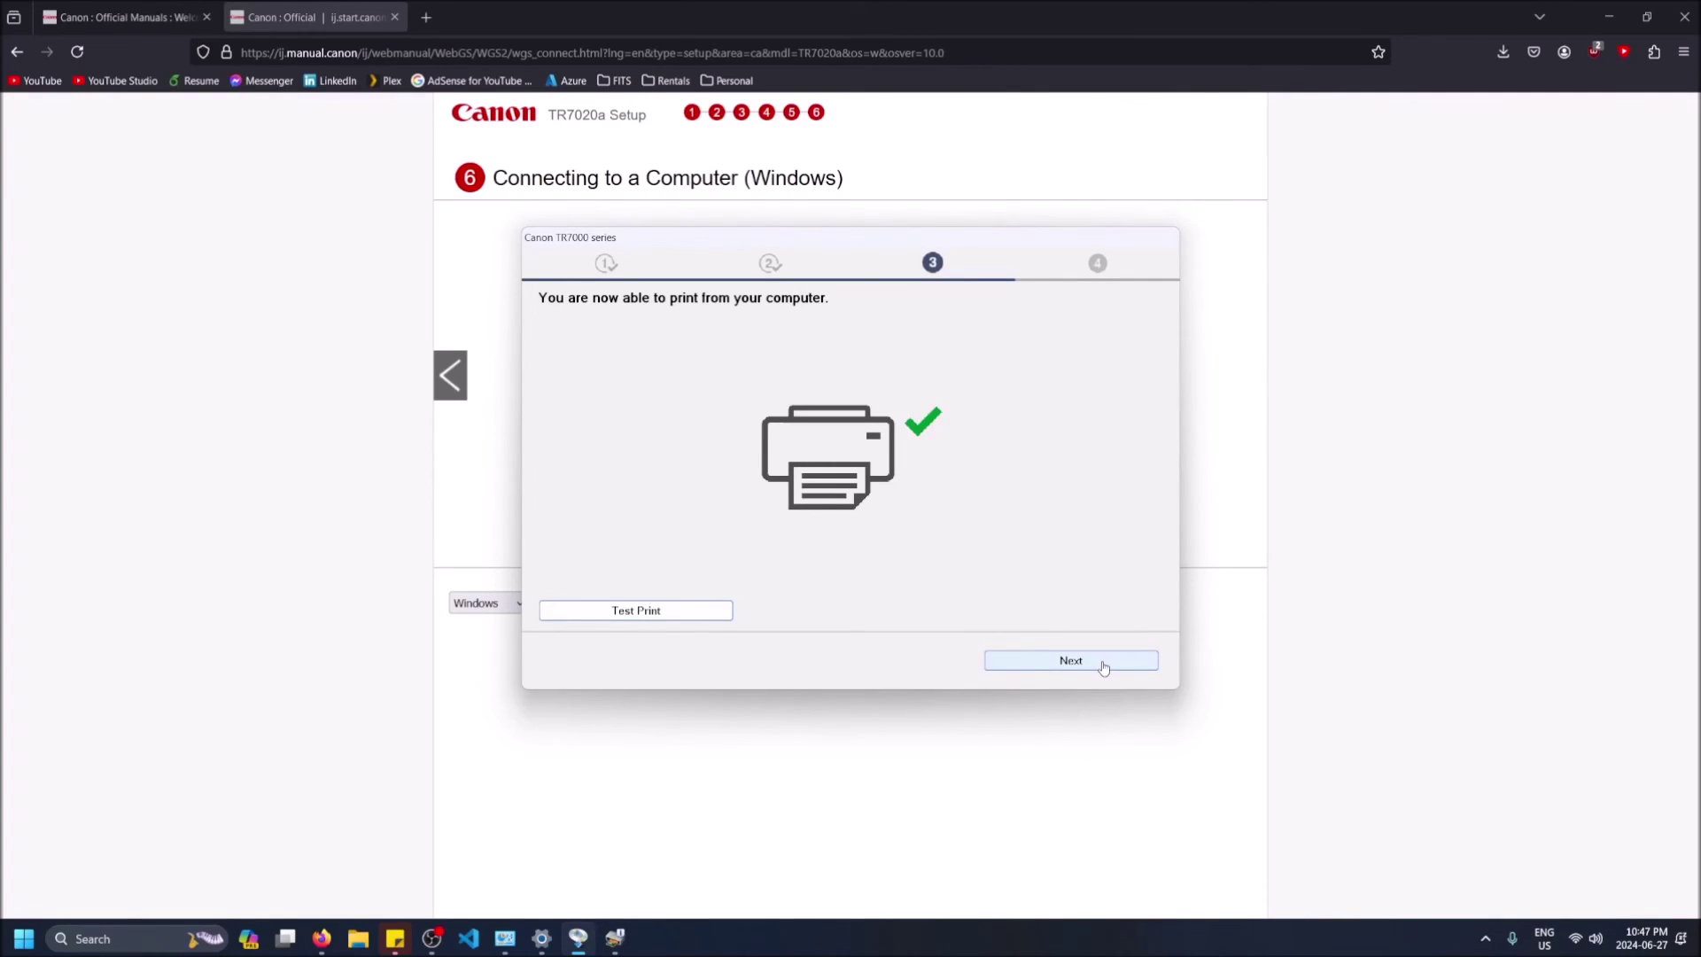
left_click(1102, 662)
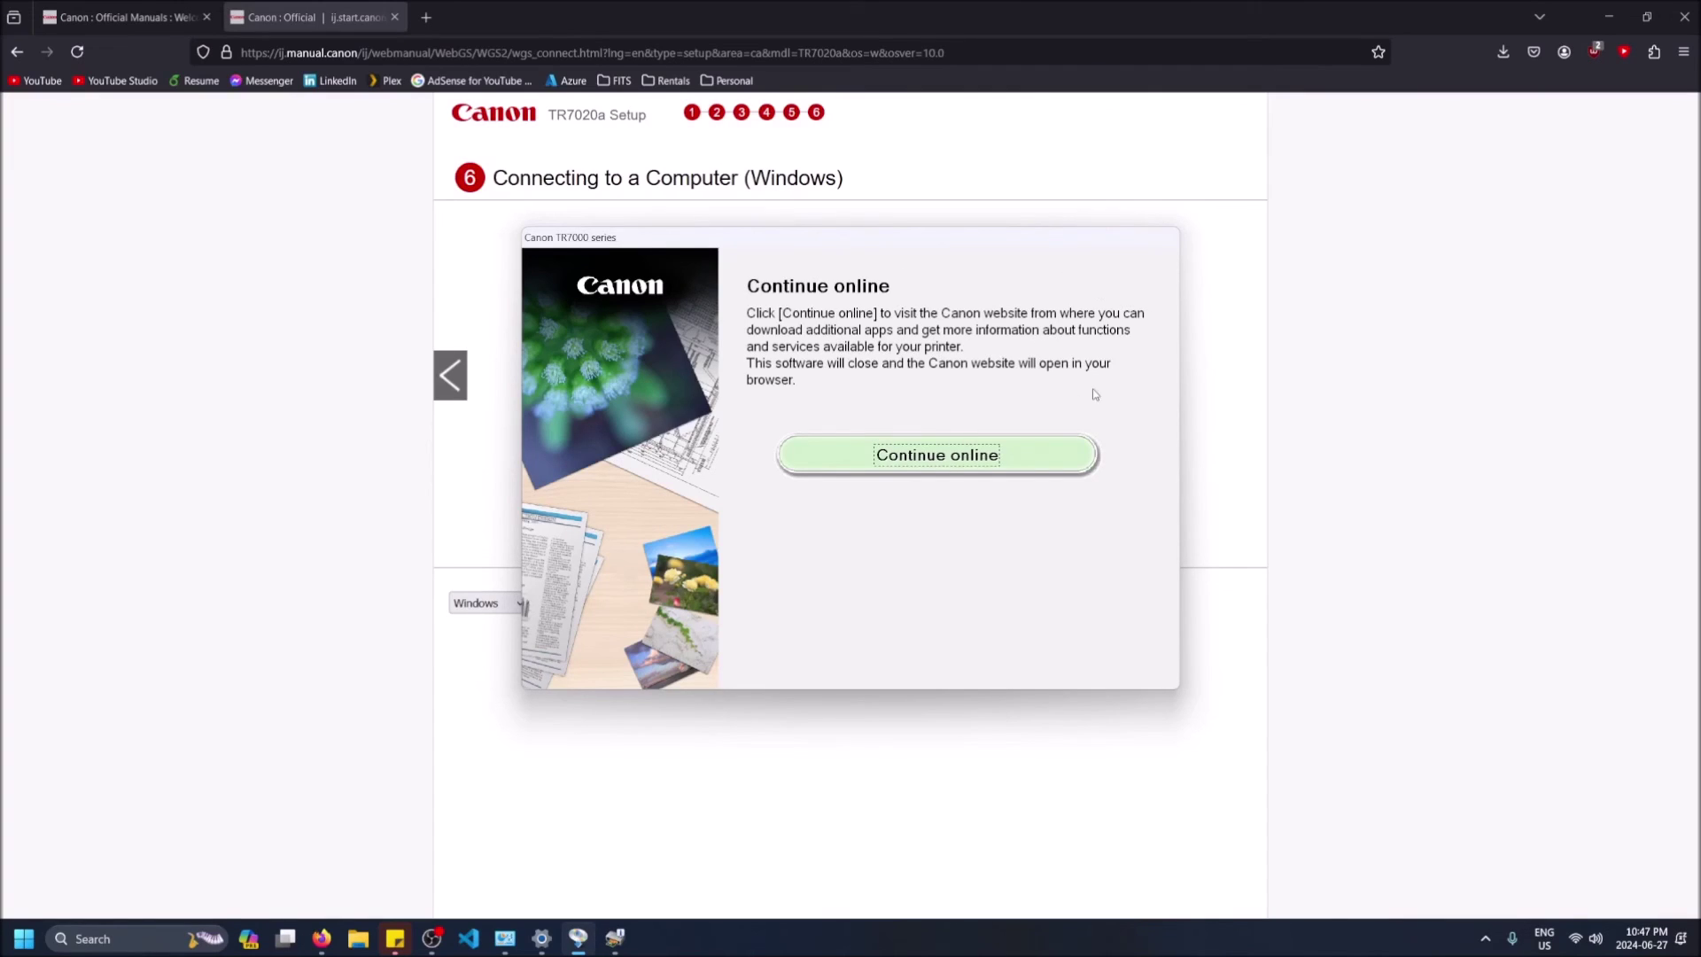
left_click(1002, 460)
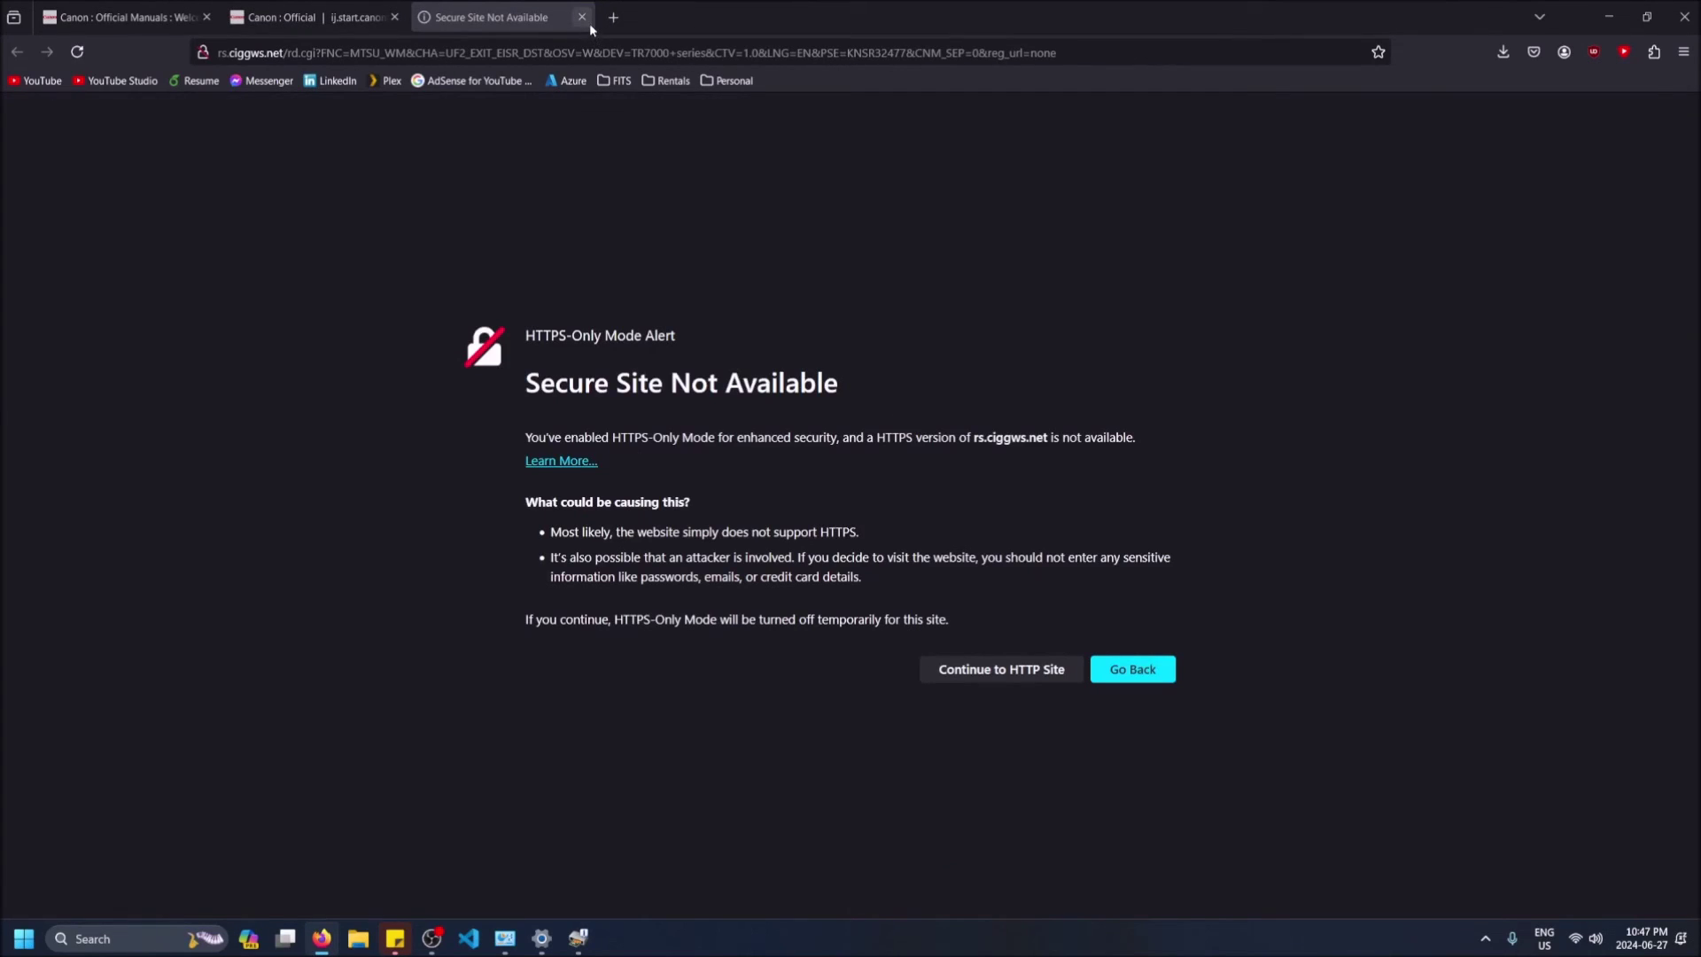
- Close the Secure Site Not Available tab and return to the Canon : Official Manuals tab
left_click(582, 17)
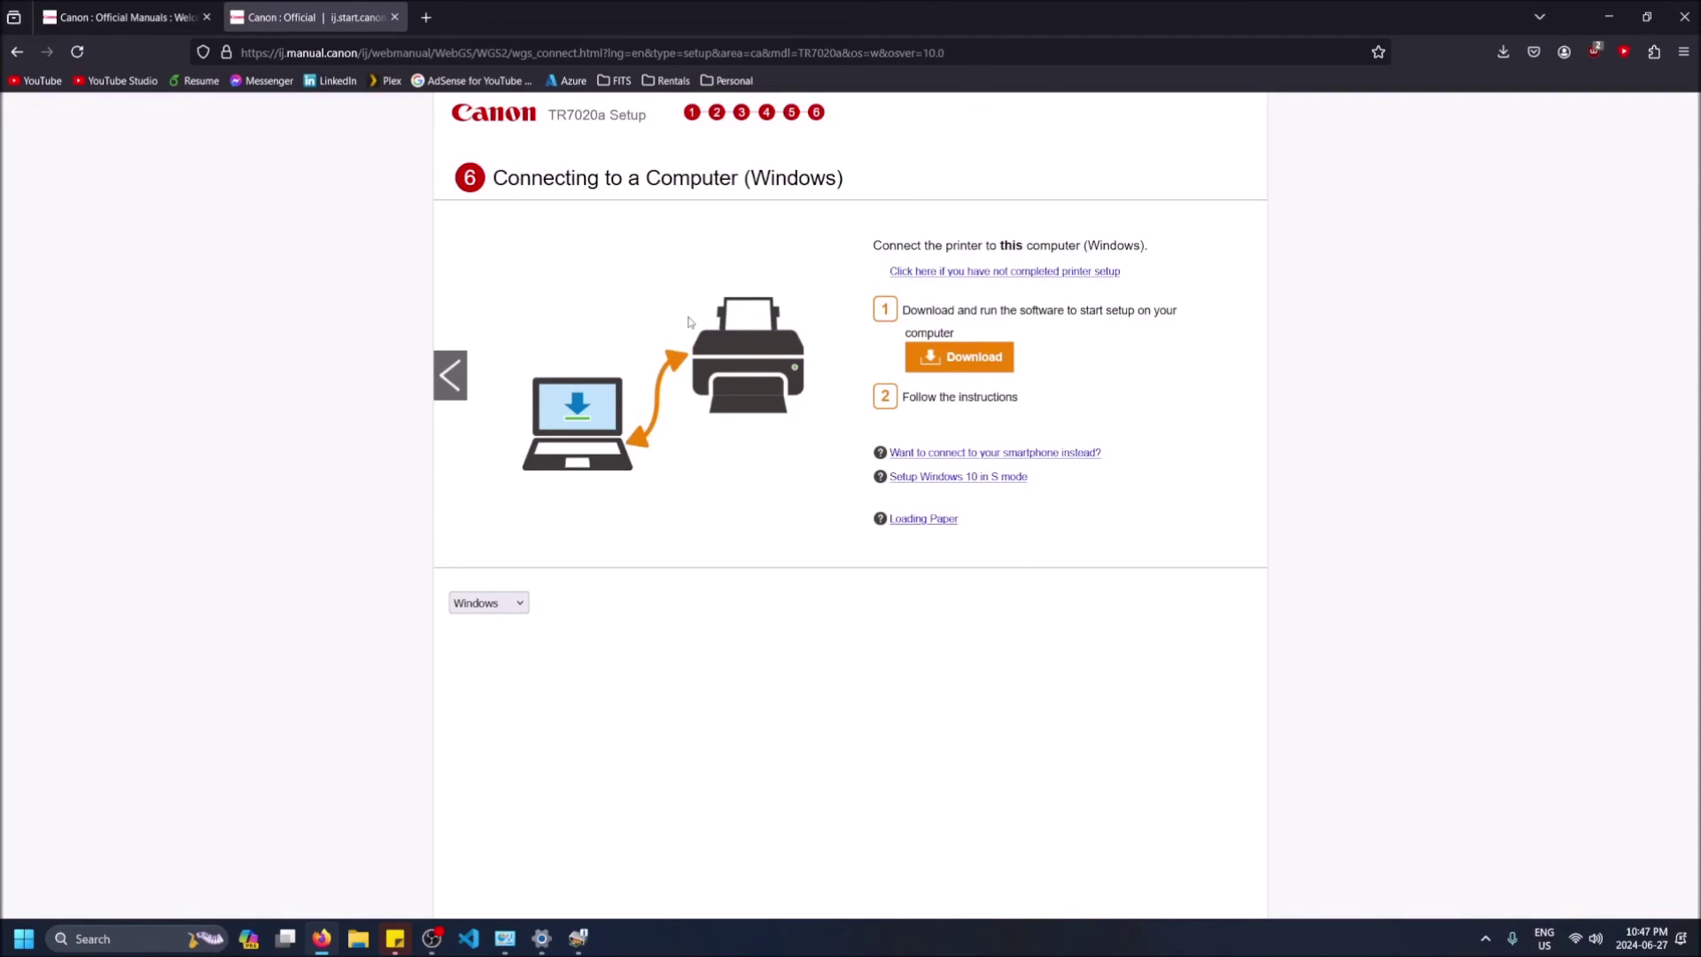
left_click(129, 5)
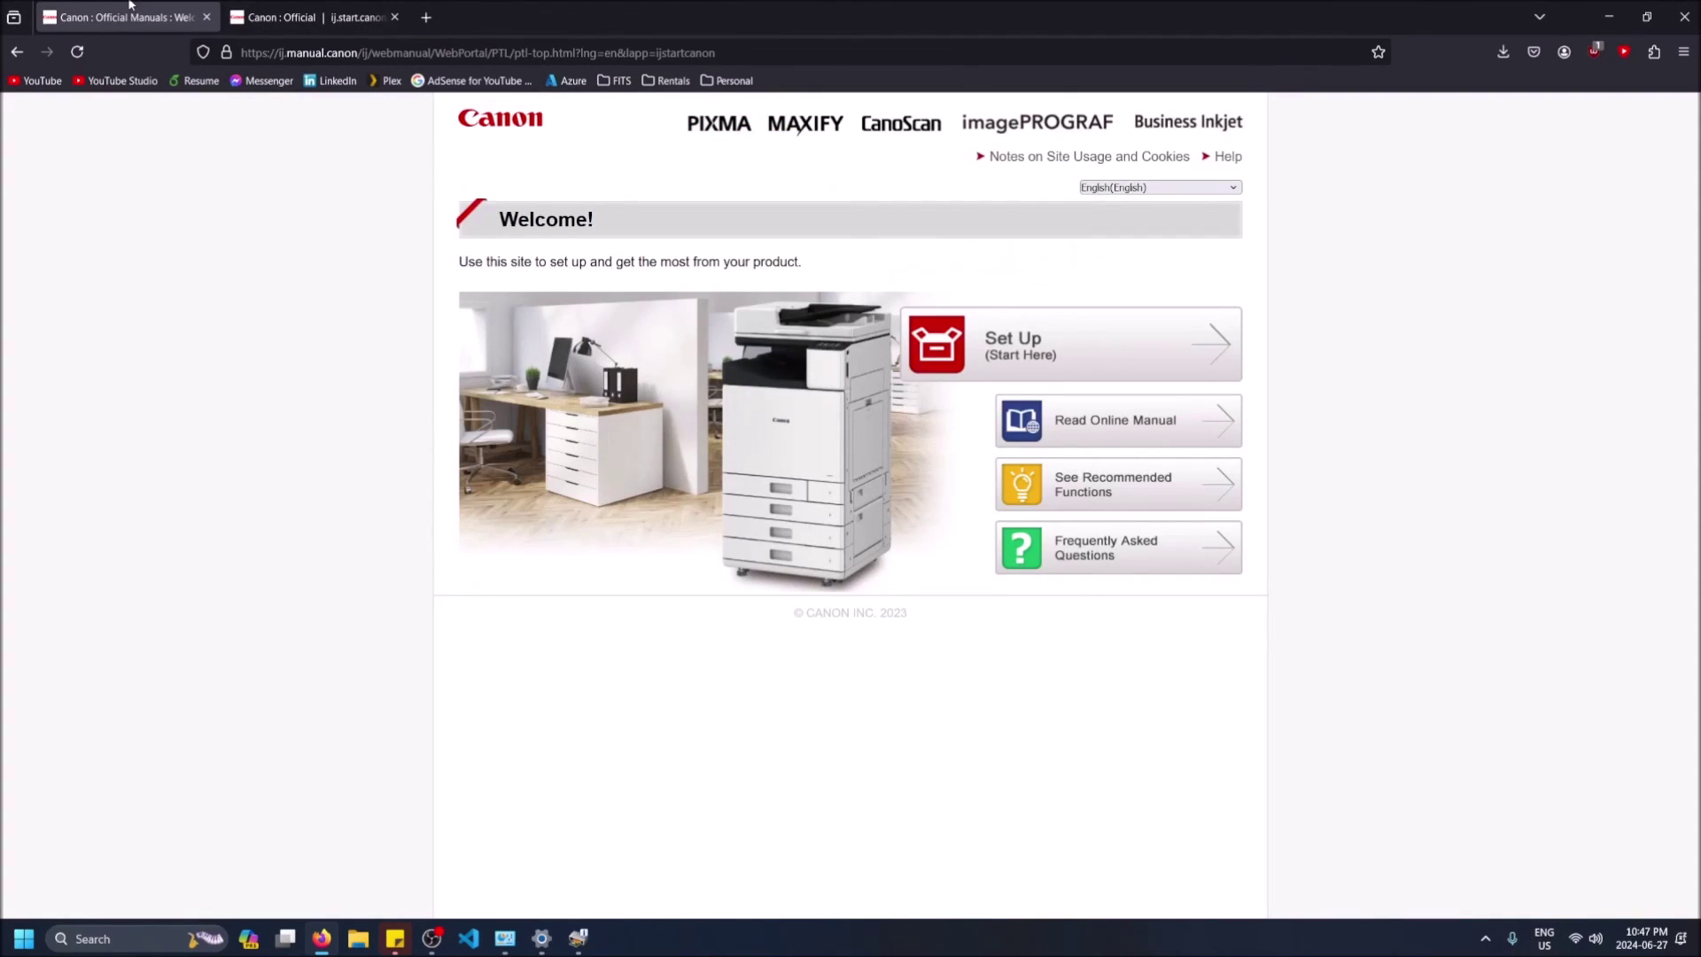